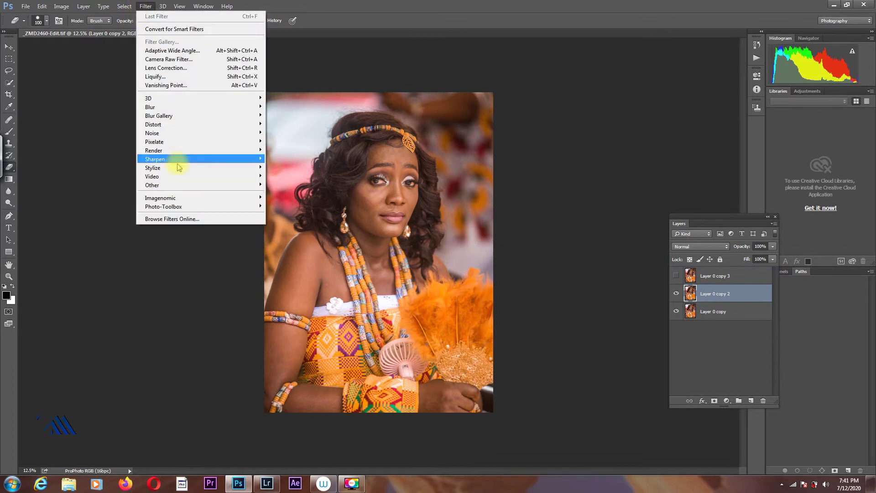
Step: Apply a Gaussian Blur with a 10-pixel radius to Layer 0 copy 2
{"action": "left_click", "coordinate": [115, 140]}
{"action": "left_click", "coordinate": [393, 223]}
{"action": "left_click", "coordinate": [393, 223]}
{"action": "left_click_drag", "start_coordinate": [401, 251], "coordinate": [410, 254]}
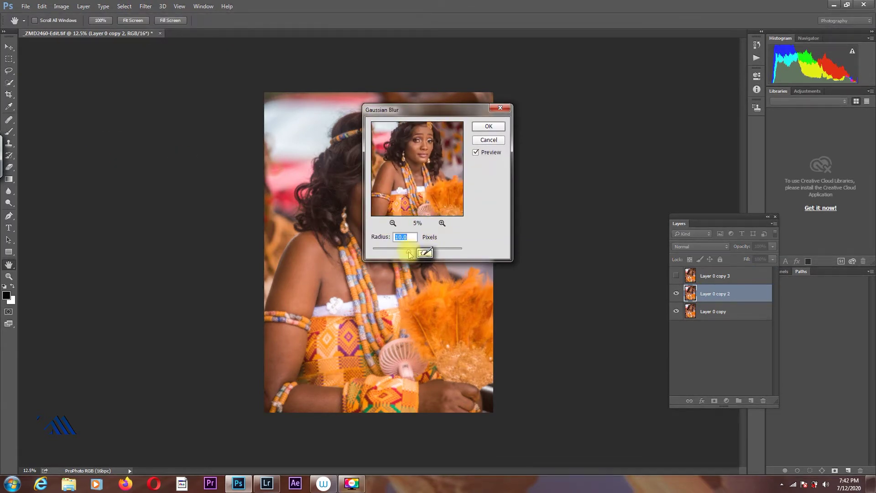
{"action": "left_click", "coordinate": [488, 127]}
{"action": "key", "text": "e"}
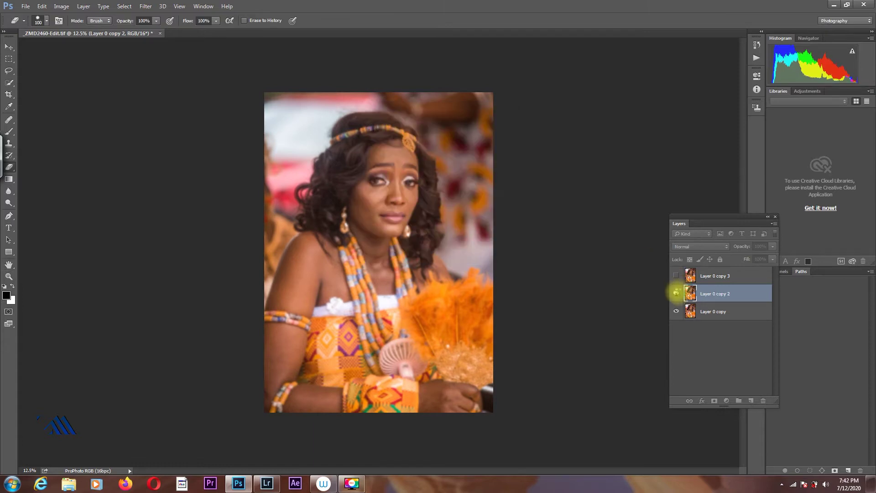
Step: Show Layer 0 copy 3 and use Apply Image on it with Layer 0 copy 2 as the source layer and Subtract blending
{"action": "left_click", "coordinate": [676, 276]}
{"action": "left_click", "coordinate": [685, 277]}
{"action": "left_click", "coordinate": [62, 6]}
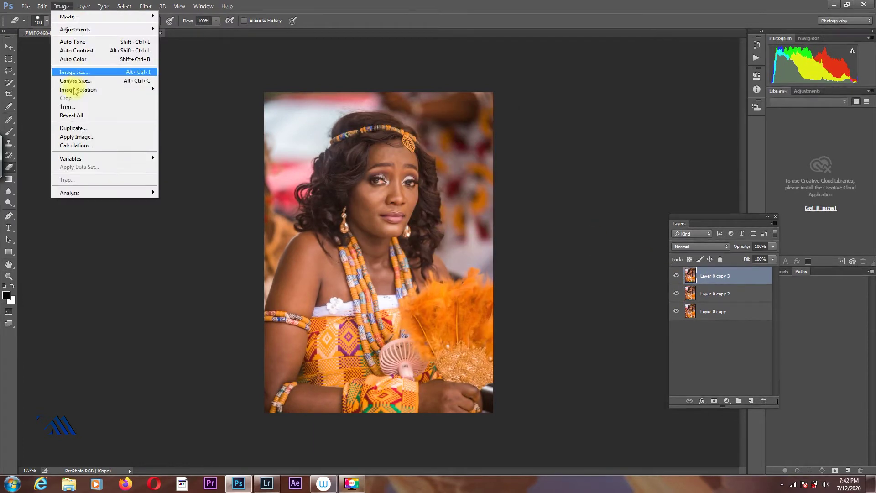
{"action": "left_click", "coordinate": [77, 137]}
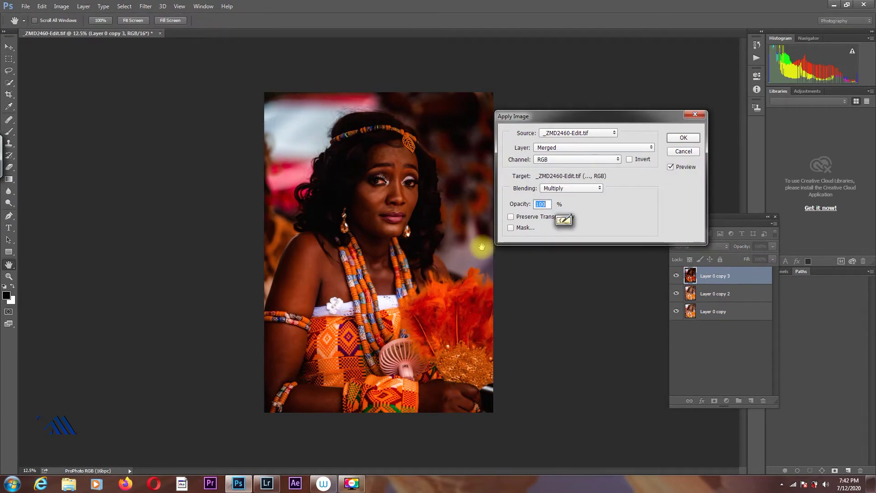
{"action": "left_click", "coordinate": [543, 148]}
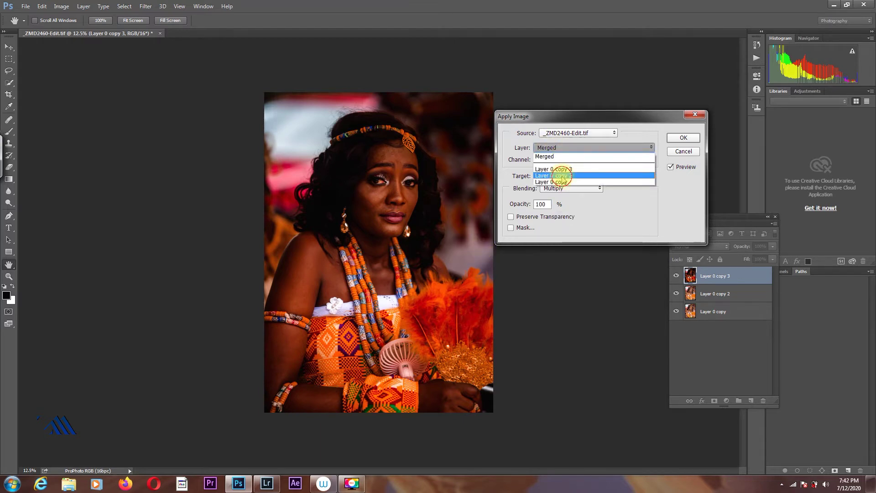
{"action": "left_click", "coordinate": [562, 177]}
{"action": "left_click", "coordinate": [571, 188]}
{"action": "left_click", "coordinate": [572, 339]}
{"action": "left_click", "coordinate": [684, 138]}
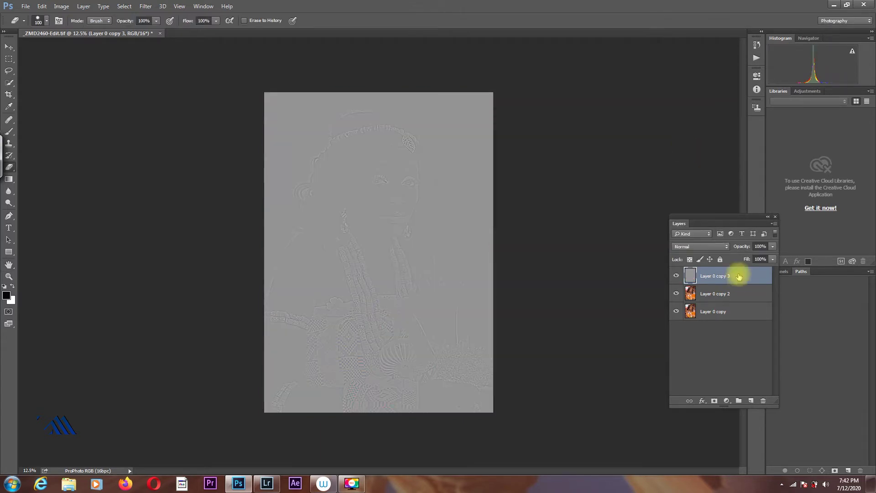
Step: Set the blend mode of Layer 0 copy 3 to Linear Light and make Layer 0 copy 2 active
{"action": "left_click", "coordinate": [712, 247]}
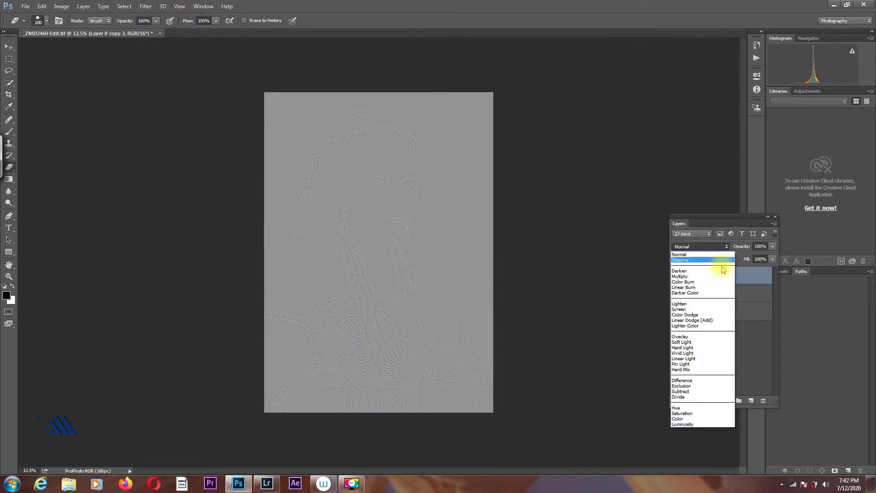
{"action": "left_click", "coordinate": [689, 359]}
{"action": "left_click", "coordinate": [696, 294]}
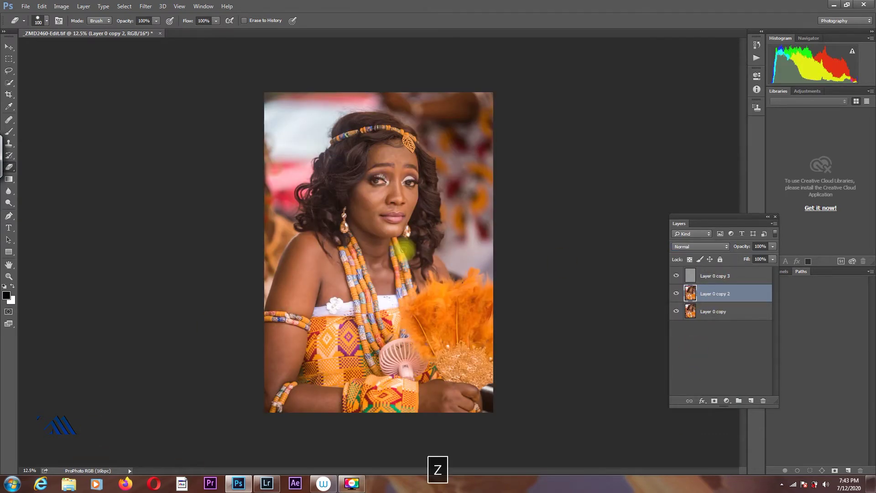
Step: Try painting white on the forehead of Layer 0 copy 2 with the regular Brush at size 200
{"action": "key", "text": "z"}
{"action": "left_click", "coordinate": [390, 221]}
{"action": "key", "text": "space"}
{"action": "left_click_drag", "start_coordinate": [401, 143], "coordinate": [410, 260]}
{"action": "left_click", "coordinate": [410, 265], "text": "alt"}
{"action": "left_click_drag", "start_coordinate": [9, 132], "coordinate": [30, 132]}
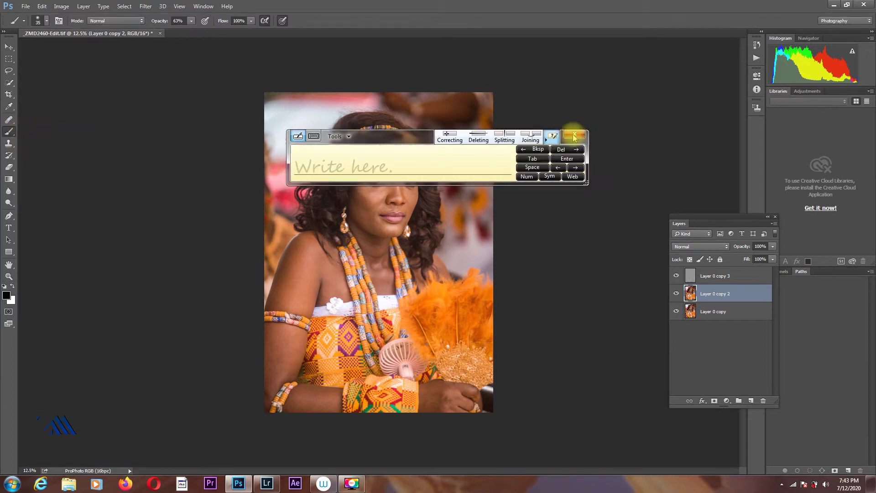
{"action": "key", "text": "bracketright"}
{"action": "key", "text": "bracketright"}
{"action": "key", "text": "bracketright"}
{"action": "key", "text": "bracketright"}
{"action": "key", "text": "bracketright"}
{"action": "key", "text": "bracketright"}
{"action": "key", "text": "bracketright"}
{"action": "key", "text": "bracketright"}
{"action": "key", "text": "bracketright"}
{"action": "key", "text": "bracketright"}
{"action": "key", "text": "ctrl+z"}
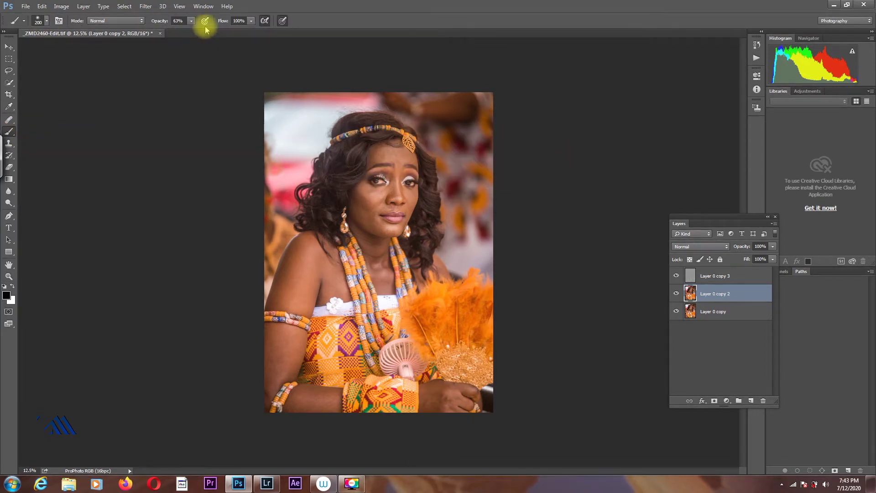
{"action": "left_click", "coordinate": [13, 287]}
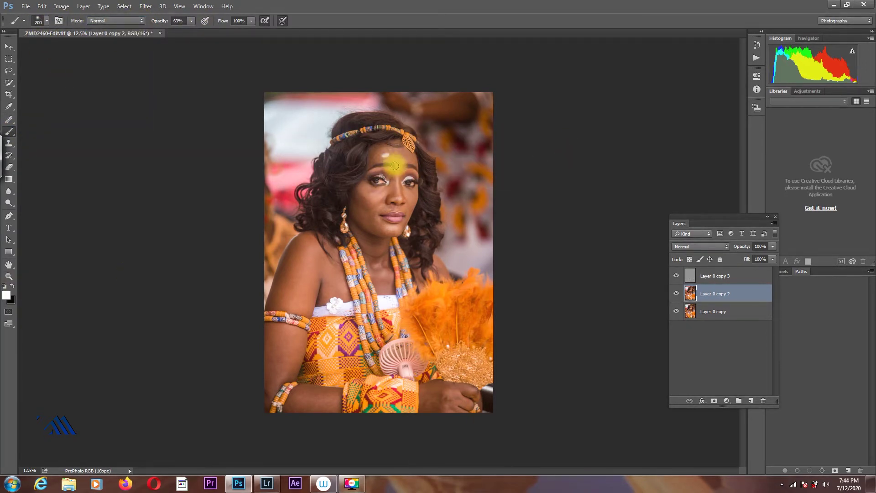
Step: Switch to the Mixer Brush, have it clean after each stroke with no paint loaded, and enlarge it to 175
{"action": "right_click", "coordinate": [9, 131]}
{"action": "left_click", "coordinate": [46, 156]}
{"action": "left_click", "coordinate": [77, 20]}
{"action": "left_click", "coordinate": [513, 55]}
{"action": "left_click", "coordinate": [108, 22]}
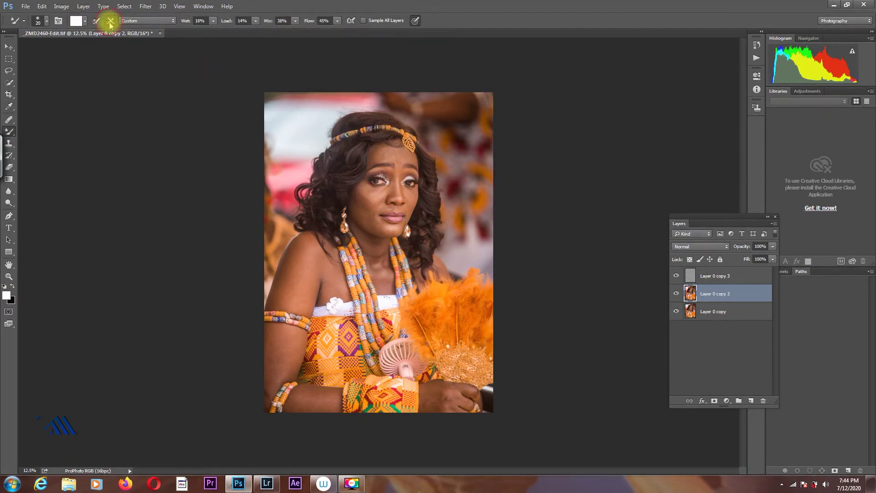
{"action": "key", "text": "bracketright"}
{"action": "key", "text": "bracketright"}
{"action": "key", "text": "bracketright"}
{"action": "key", "text": "bracketright"}
{"action": "key", "text": "bracketright"}
{"action": "key", "text": "bracketright"}
{"action": "key", "text": "bracketright"}
{"action": "key", "text": "bracketright"}
{"action": "key", "text": "bracketright"}
{"action": "key", "text": "bracketright"}
{"action": "key", "text": "bracketright"}
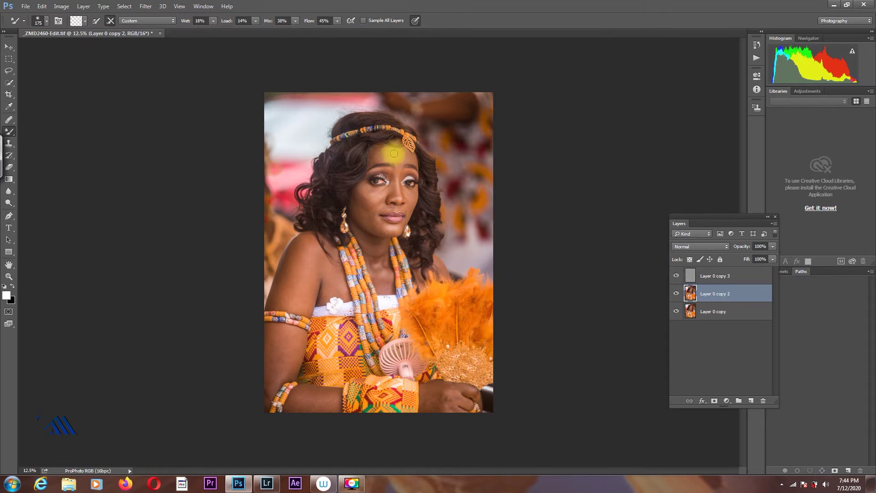
Step: Undo the test stroke and smooth the skin on both cheeks with the Mixer Brush, reducing its size to 125
{"action": "key", "text": "ctrl+z"}
{"action": "left_click", "coordinate": [676, 293]}
{"action": "left_click", "coordinate": [676, 294]}
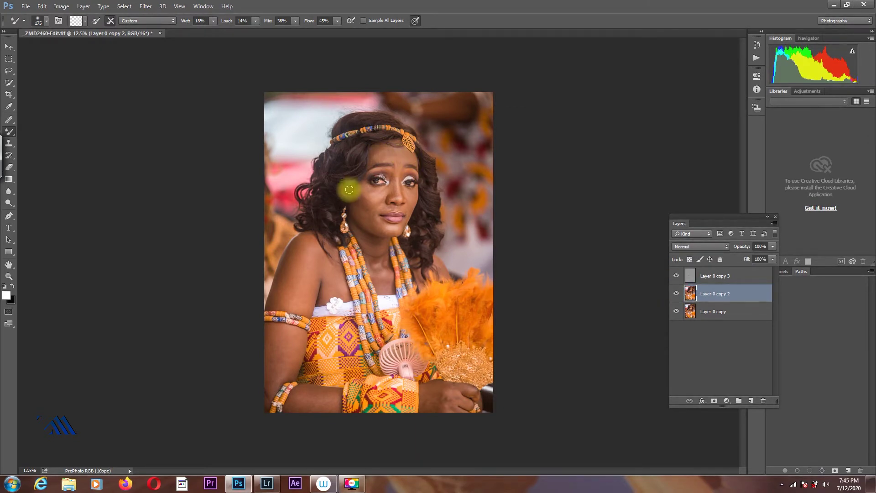
{"action": "left_click_drag", "start_coordinate": [354, 201], "coordinate": [377, 221]}
{"action": "key", "text": "bracketleft"}
{"action": "key", "text": "bracketleft"}
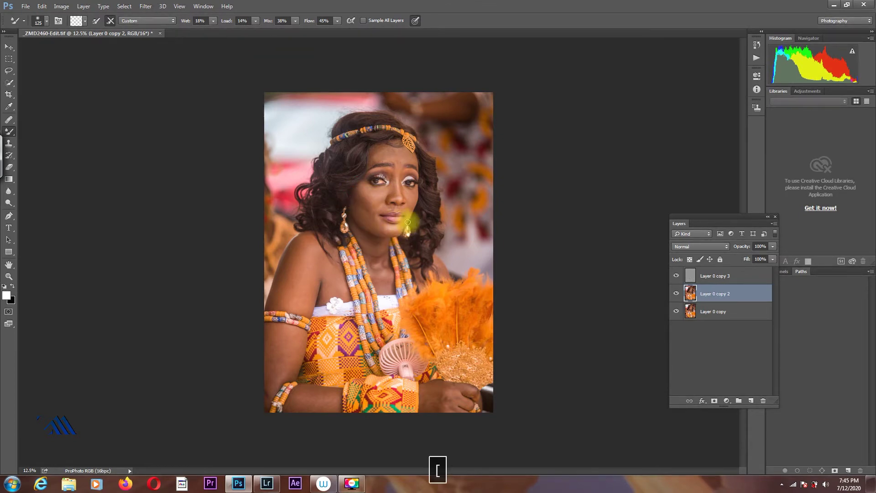
{"action": "mouse_move", "coordinate": [411, 196]}
{"action": "left_mouse_down"}
{"action": "mouse_move", "coordinate": [403, 157]}
{"action": "mouse_move", "coordinate": [391, 211]}
{"action": "mouse_move", "coordinate": [375, 221]}
{"action": "mouse_move", "coordinate": [410, 222]}
{"action": "mouse_move", "coordinate": [366, 215]}
{"action": "mouse_move", "coordinate": [356, 229]}
{"action": "left_mouse_up"}
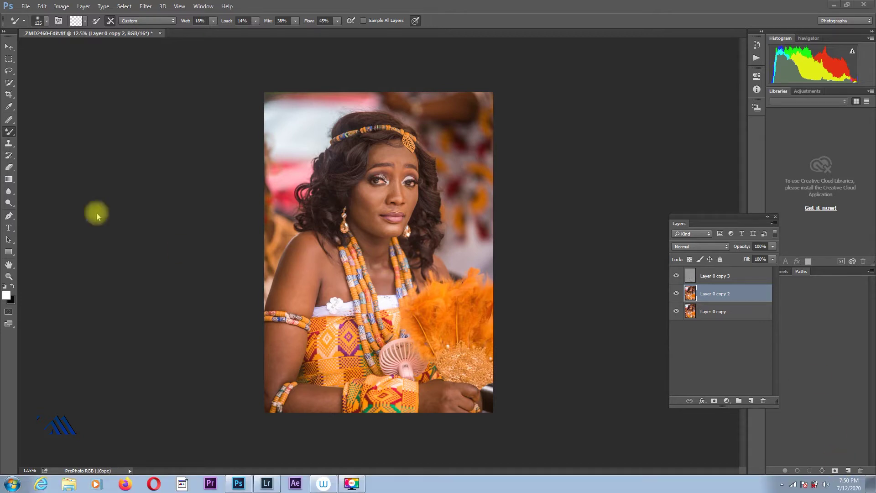
Step: Blend the skin of the shoulder and upper arm with the Mixer Brush at size 250, undoing the unwanted strokes
{"action": "key", "text": "space"}
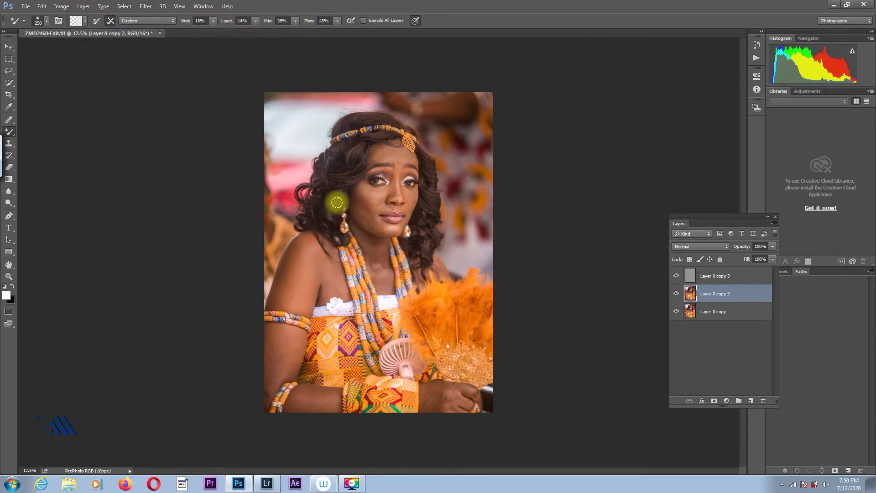
{"action": "mouse_move", "coordinate": [313, 259]}
{"action": "left_mouse_down"}
{"action": "mouse_move", "coordinate": [294, 285]}
{"action": "mouse_move", "coordinate": [298, 248]}
{"action": "mouse_move", "coordinate": [277, 304]}
{"action": "left_mouse_up"}
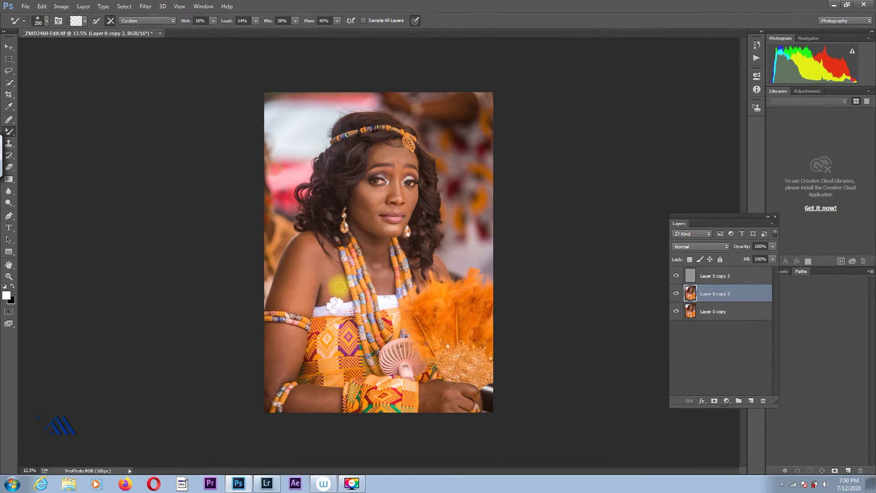
{"action": "key", "text": "ctrl+z"}
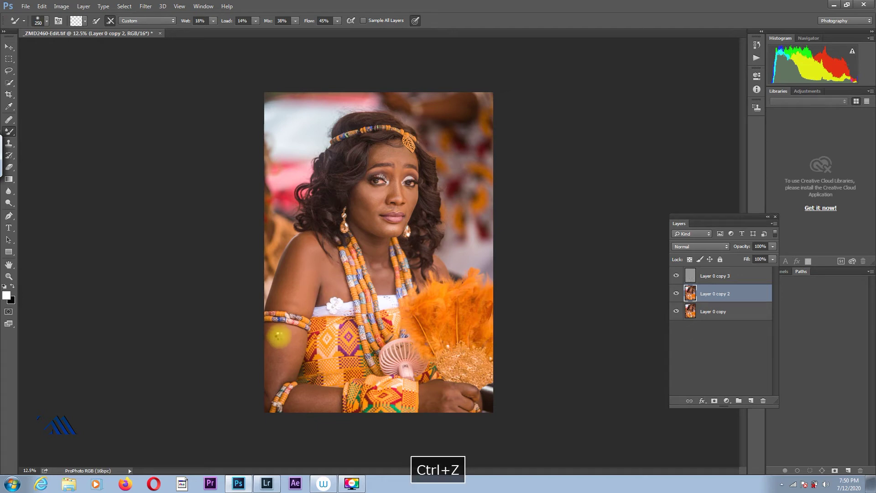
{"action": "key", "text": "ctrl+alt+z"}
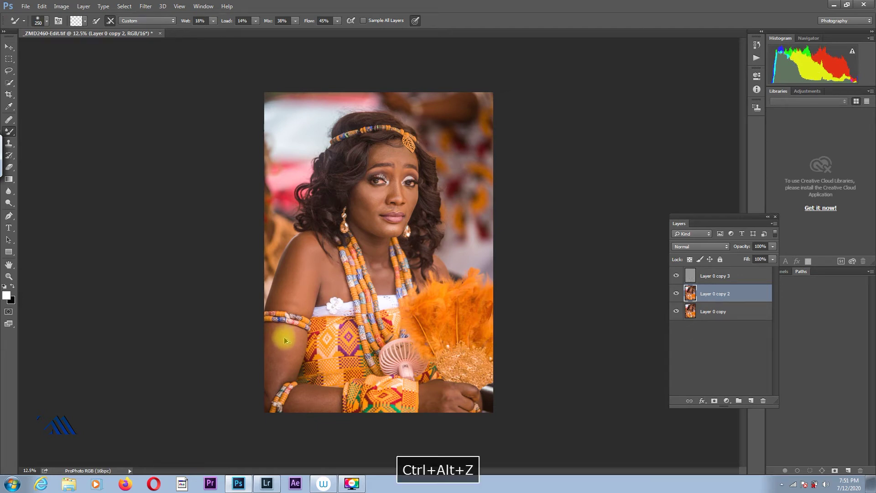
{"action": "key", "text": "ctrl+alt+z"}
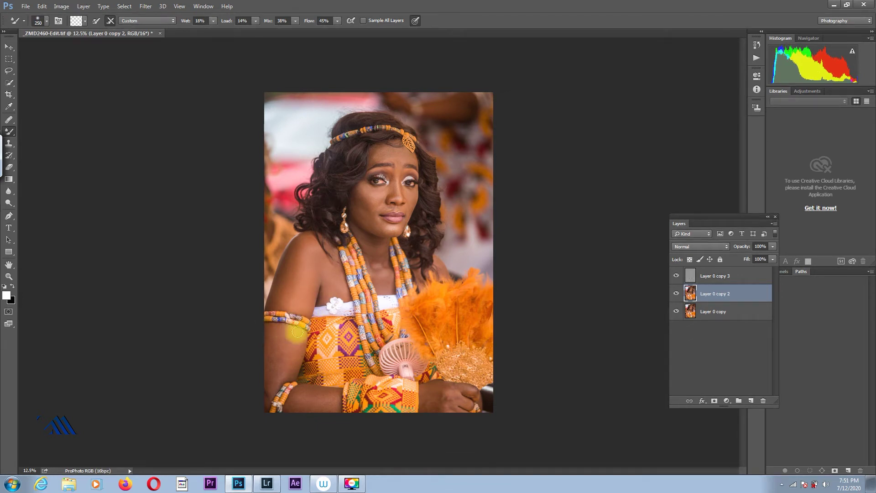
Step: Smooth the arm from below the armband down to the wrist, redoing one stroke, and touch up the forehead
{"action": "mouse_move", "coordinate": [289, 340]}
{"action": "left_mouse_down"}
{"action": "mouse_move", "coordinate": [280, 360]}
{"action": "mouse_move", "coordinate": [273, 350]}
{"action": "mouse_move", "coordinate": [273, 366]}
{"action": "mouse_move", "coordinate": [286, 329]}
{"action": "mouse_move", "coordinate": [311, 337]}
{"action": "mouse_move", "coordinate": [288, 363]}
{"action": "left_mouse_up"}
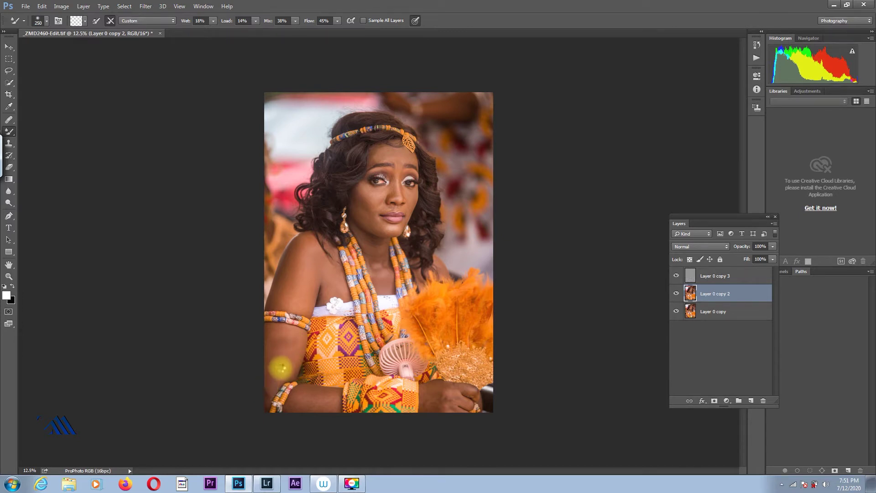
{"action": "key", "text": "ctrl+z"}
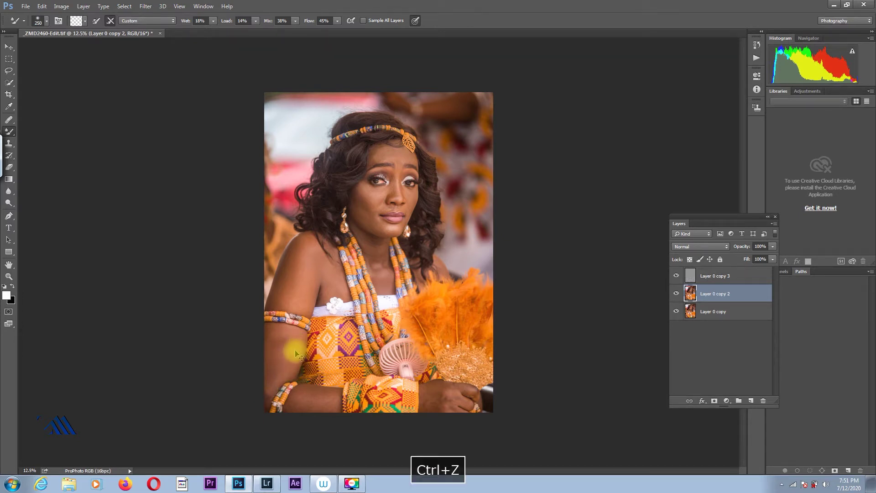
{"action": "left_click_drag", "start_coordinate": [288, 357], "coordinate": [281, 379]}
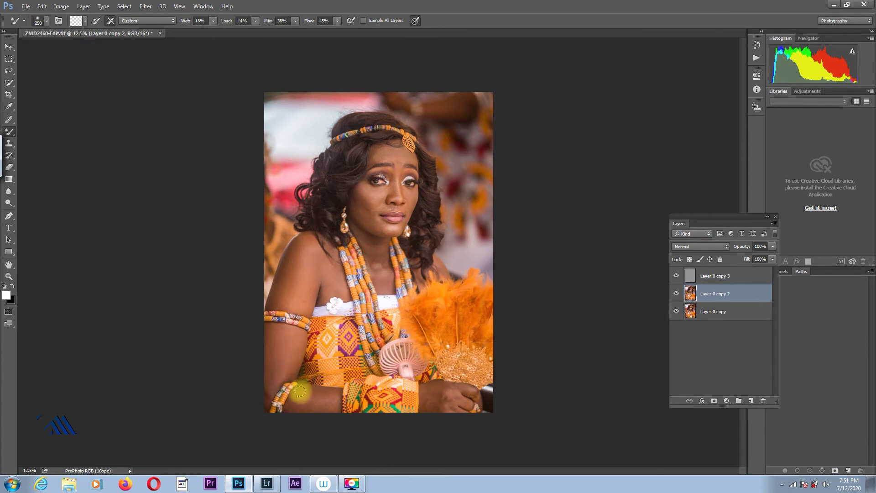
{"action": "left_click_drag", "start_coordinate": [292, 406], "coordinate": [307, 406]}
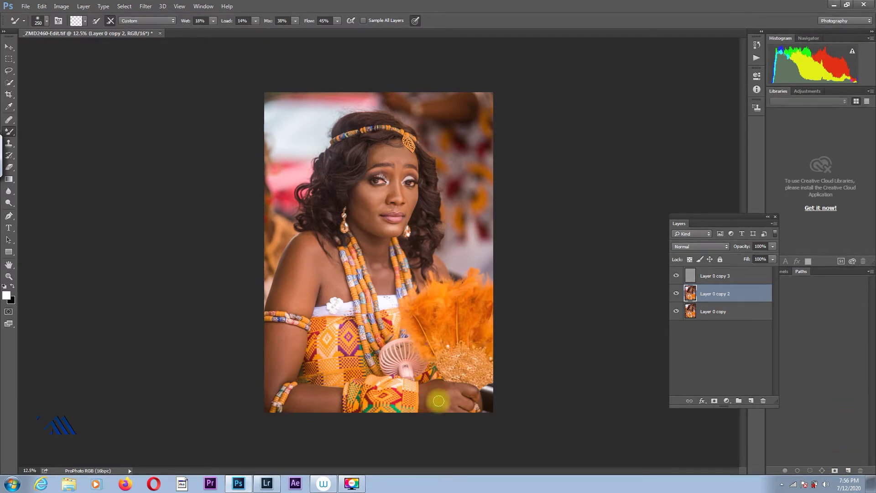
{"action": "left_click", "coordinate": [379, 151]}
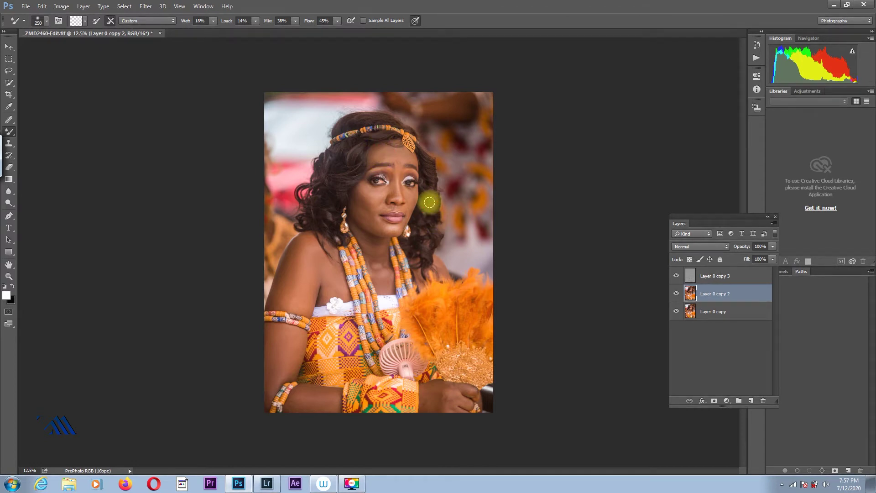
{"action": "left_click", "coordinate": [381, 116]}
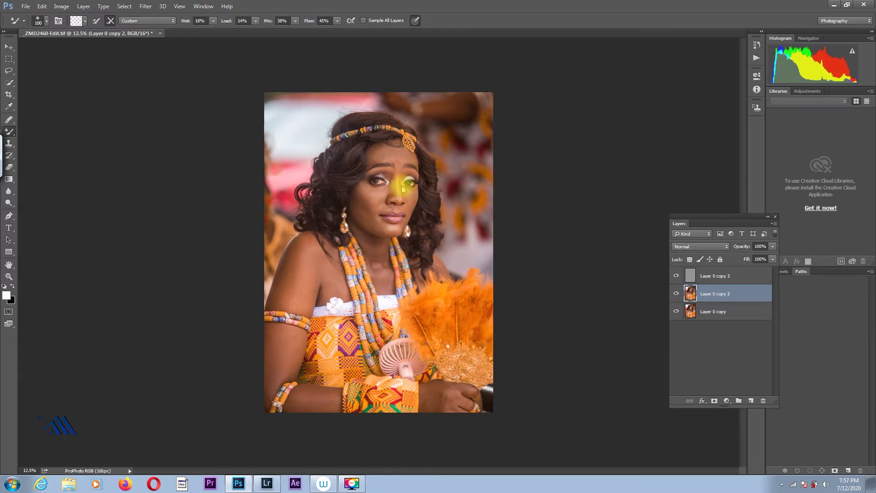
Step: Smooth the cheek beneath the eye nearer the fan side of the photo with the Mixer Brush at size 60, working at 100% zoom
{"action": "left_click", "coordinate": [9, 276]}
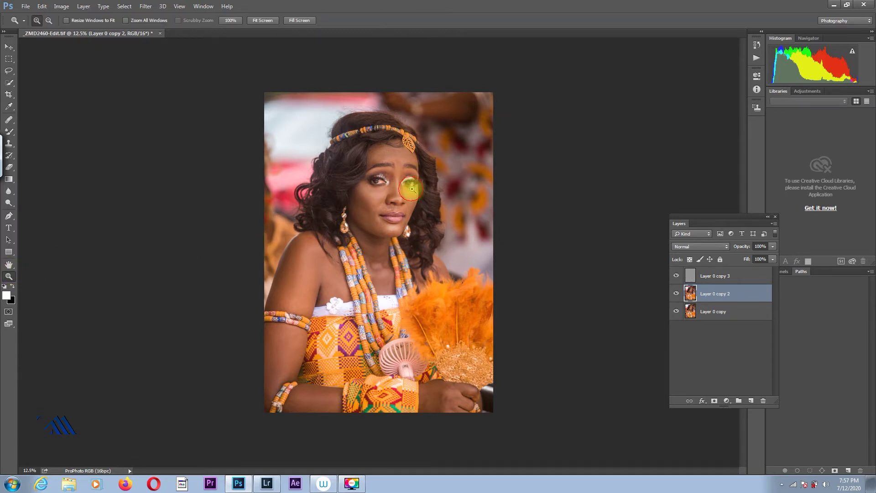
{"action": "left_click", "coordinate": [413, 165]}
{"action": "left_click", "coordinate": [421, 169]}
{"action": "left_click", "coordinate": [421, 169]}
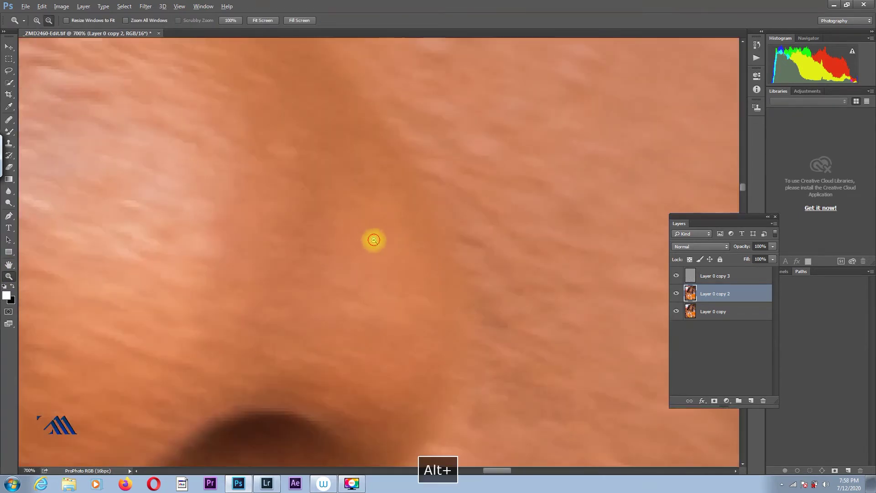
{"action": "left_click", "coordinate": [374, 240], "text": "alt"}
{"action": "left_click", "coordinate": [383, 237], "text": "alt"}
{"action": "left_click", "coordinate": [404, 222], "text": "alt"}
{"action": "left_click", "coordinate": [407, 218], "text": "alt"}
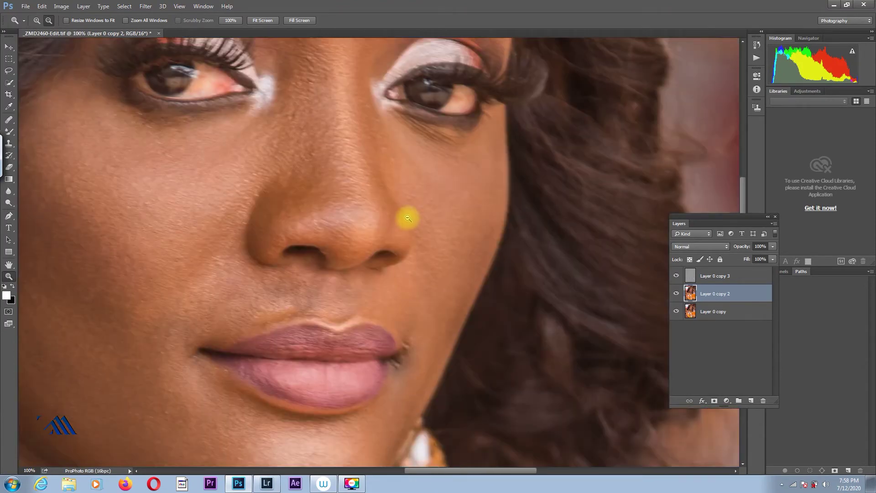
{"action": "left_click_drag", "start_coordinate": [446, 188], "coordinate": [441, 303]}
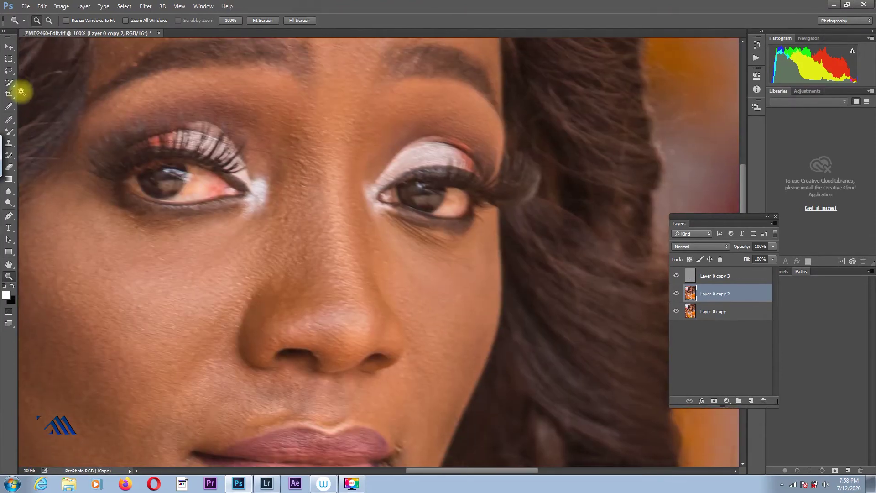
{"action": "left_click", "coordinate": [5, 137]}
{"action": "left_click", "coordinate": [578, 135]}
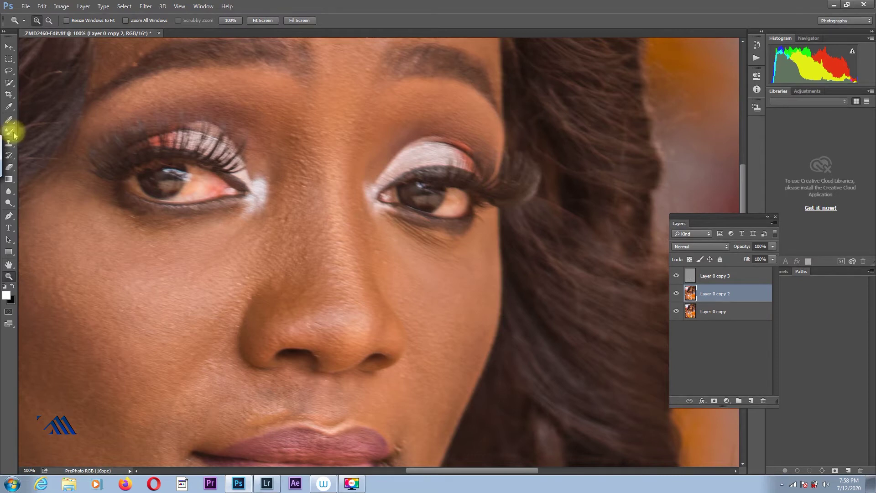
{"action": "left_click", "coordinate": [10, 131]}
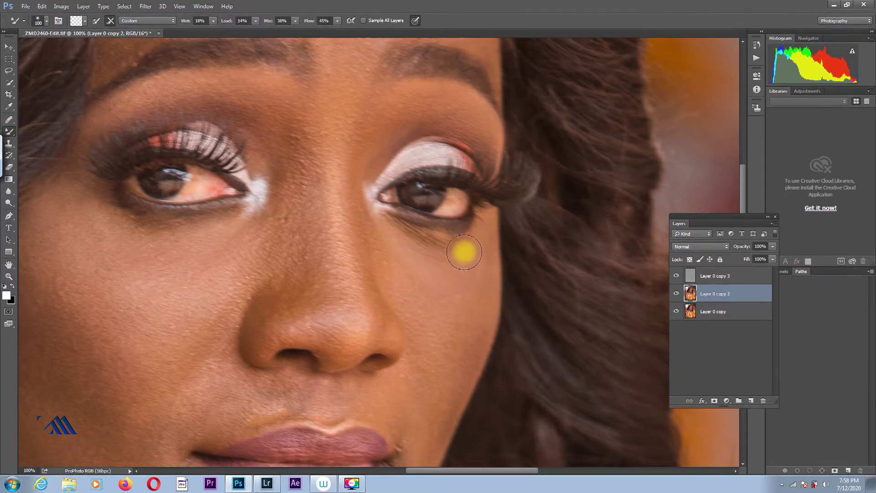
{"action": "key", "text": "bracketleft"}
{"action": "key", "text": "bracketleft"}
{"action": "key", "text": "bracketleft"}
{"action": "key", "text": "bracketleft"}
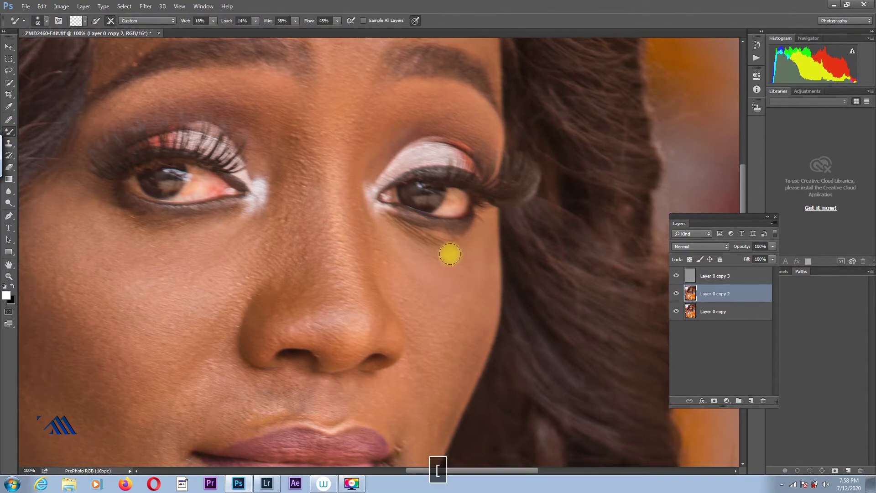
{"action": "left_click_drag", "start_coordinate": [445, 292], "coordinate": [439, 312]}
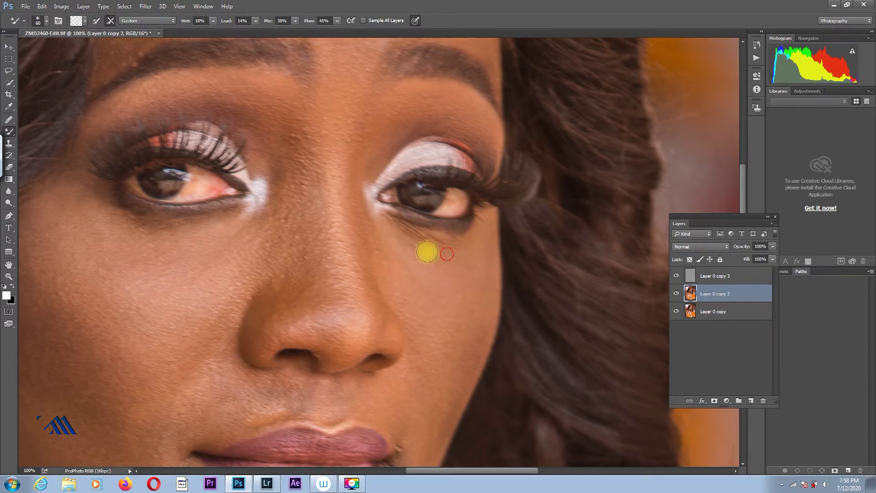
Step: Smooth the cheek beneath the other eye and the skin above the upper lip, enlarging the Mixer Brush to 100 for the lip area
{"action": "left_click_drag", "start_coordinate": [176, 262], "coordinate": [191, 259]}
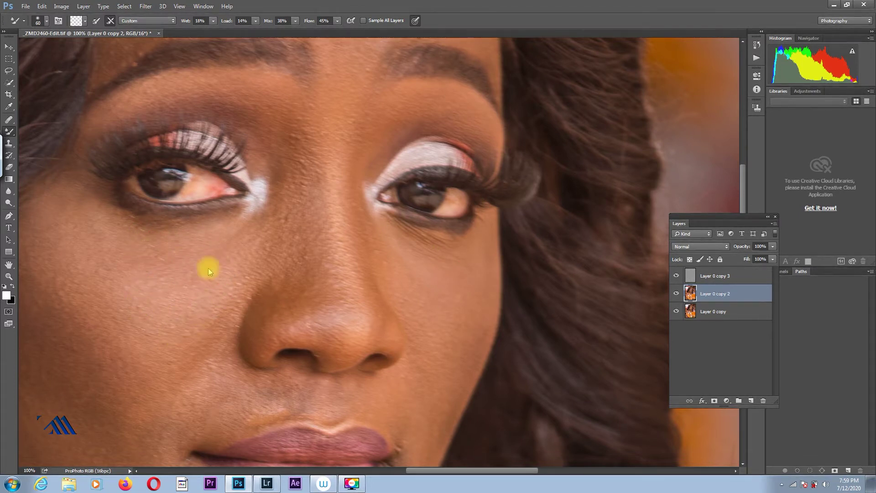
{"action": "left_click", "coordinate": [8, 276]}
{"action": "left_click", "coordinate": [350, 273], "text": "alt"}
{"action": "left_click", "coordinate": [351, 273], "text": "alt"}
{"action": "left_click", "coordinate": [352, 272], "text": "alt"}
{"action": "left_click", "coordinate": [360, 270], "text": "alt"}
{"action": "left_click", "coordinate": [365, 270], "text": "alt"}
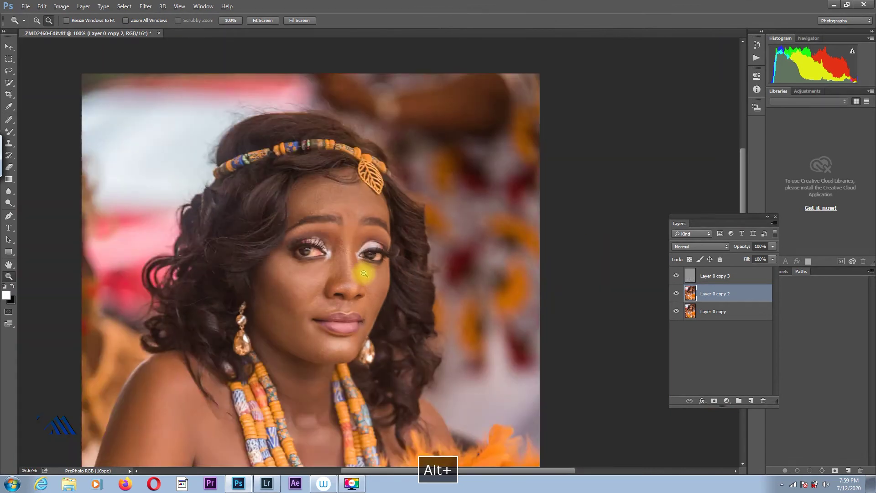
{"action": "left_click", "coordinate": [365, 269], "text": "alt"}
{"action": "left_click", "coordinate": [365, 268], "text": "alt"}
{"action": "left_click", "coordinate": [378, 227]}
{"action": "left_click", "coordinate": [374, 209]}
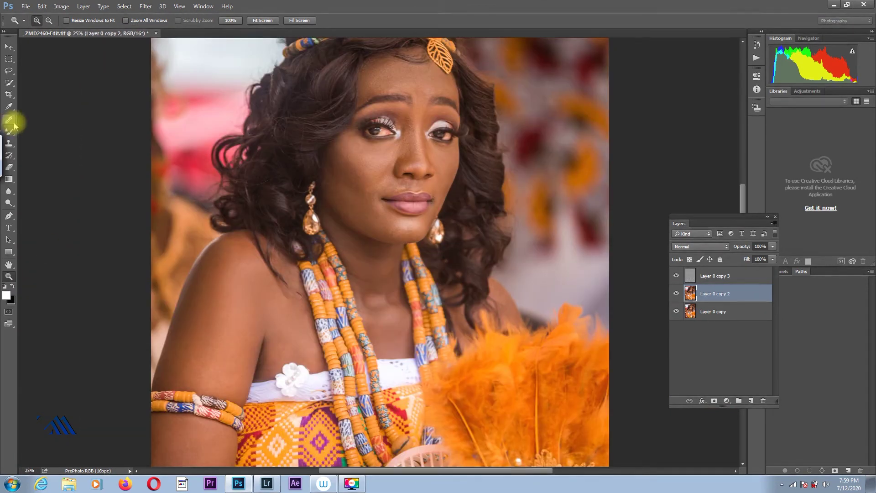
{"action": "left_click", "coordinate": [9, 131]}
{"action": "key", "text": "bracketright"}
{"action": "key", "text": "bracketright"}
{"action": "key", "text": "bracketright"}
{"action": "key", "text": "bracketright"}
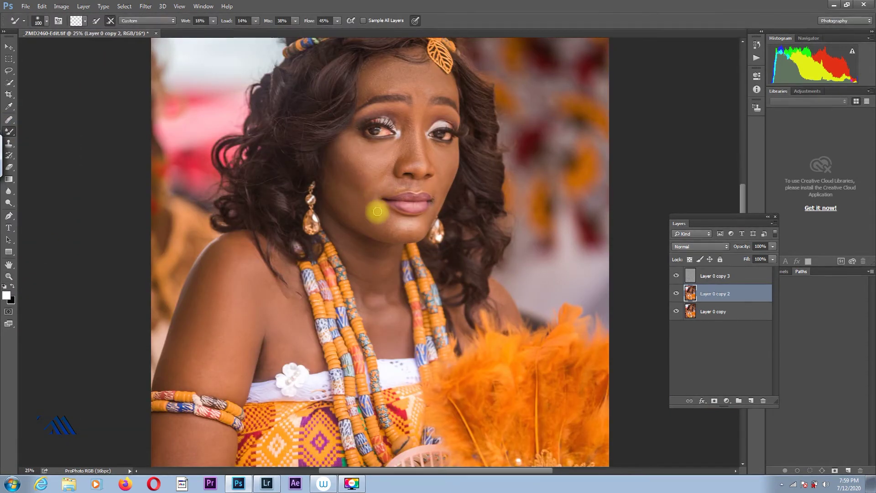
{"action": "mouse_move", "coordinate": [398, 184]}
{"action": "left_mouse_down"}
{"action": "mouse_move", "coordinate": [427, 180]}
{"action": "mouse_move", "coordinate": [397, 185]}
{"action": "mouse_move", "coordinate": [416, 185]}
{"action": "left_mouse_up"}
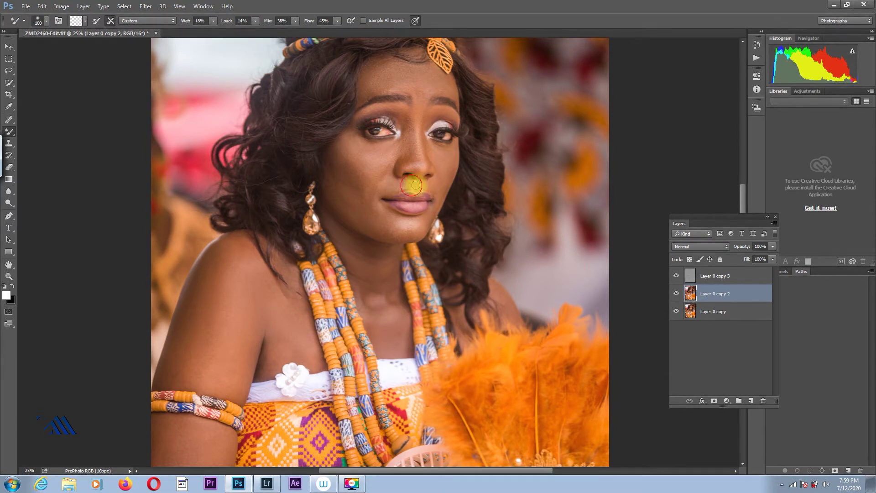
Step: Compare the portrait without Layer 0 copy 3 and Layer 0 copy 2, group both layers, and select Layer 0 copy 2 inside the group
{"action": "left_click", "coordinate": [676, 275]}
{"action": "left_click", "coordinate": [677, 293]}
{"action": "left_click", "coordinate": [677, 294]}
{"action": "left_click", "coordinate": [676, 275]}
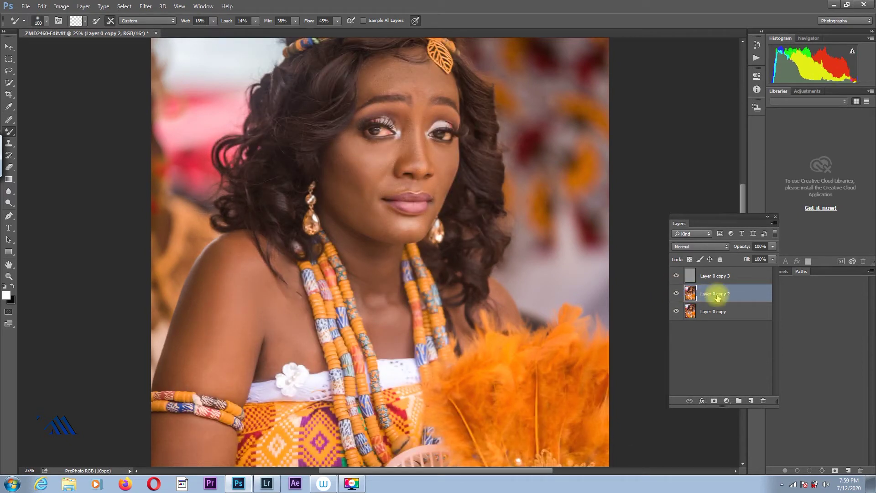
{"action": "left_click", "coordinate": [716, 281], "text": "shift"}
{"action": "key", "text": "ctrl+g"}
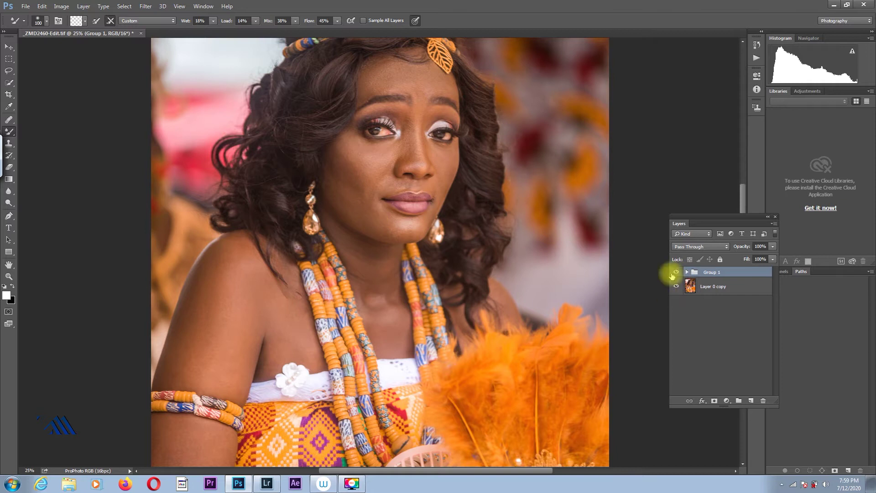
{"action": "left_click", "coordinate": [687, 272]}
{"action": "left_click", "coordinate": [698, 304]}
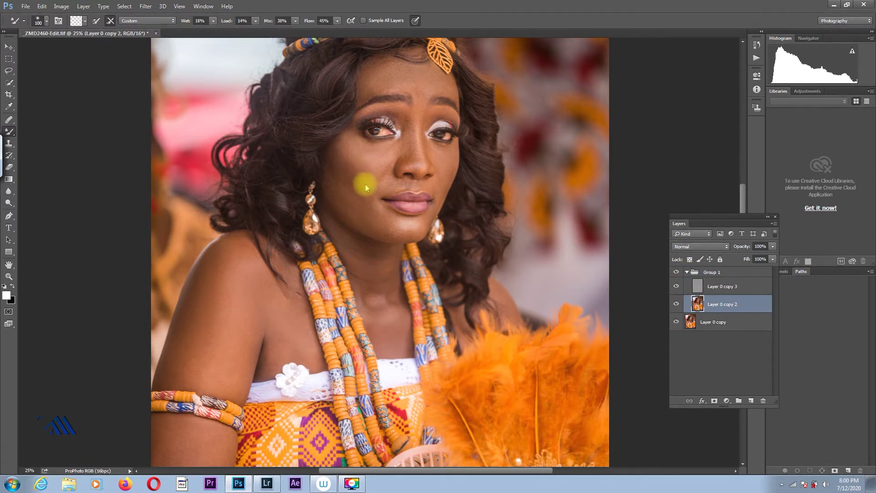
Step: Touch up the skin of the arm on Layer 0 copy 2 with the Mixer Brush at size 100 and undo the last stroke
{"action": "key", "text": "z"}
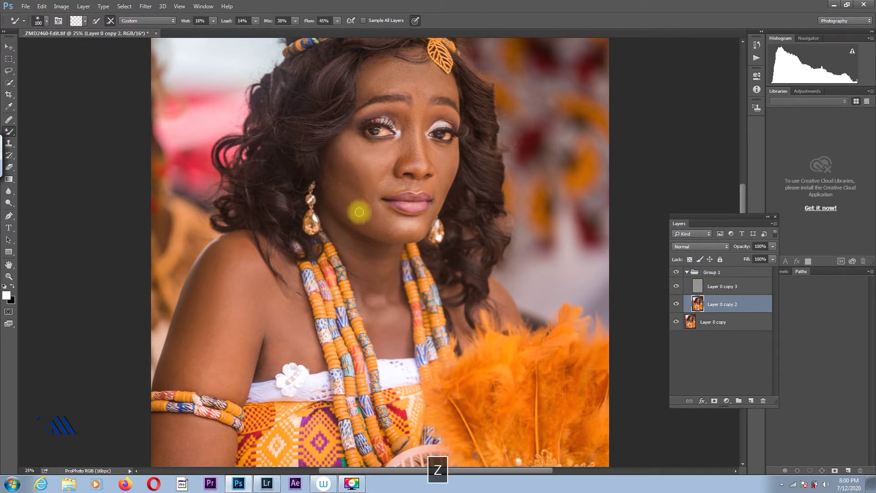
{"action": "left_click", "coordinate": [387, 235], "text": "alt"}
{"action": "key", "text": "z"}
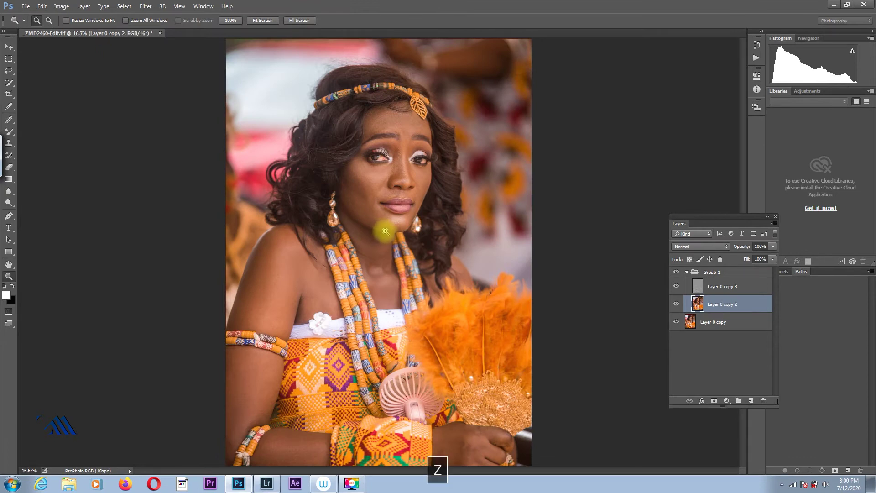
{"action": "left_click", "coordinate": [9, 131]}
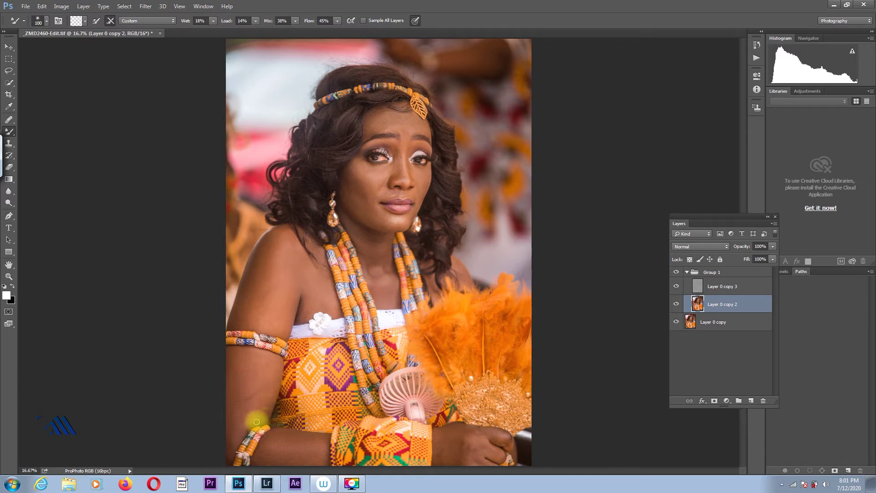
{"action": "key", "text": "ctrl+z"}
Step: Compare the portrait with and without Group 1, touching up the upper arm with the Mixer Brush in between
{"action": "left_click", "coordinate": [678, 273]}
{"action": "left_click", "coordinate": [677, 273]}
{"action": "left_click", "coordinate": [677, 273]}
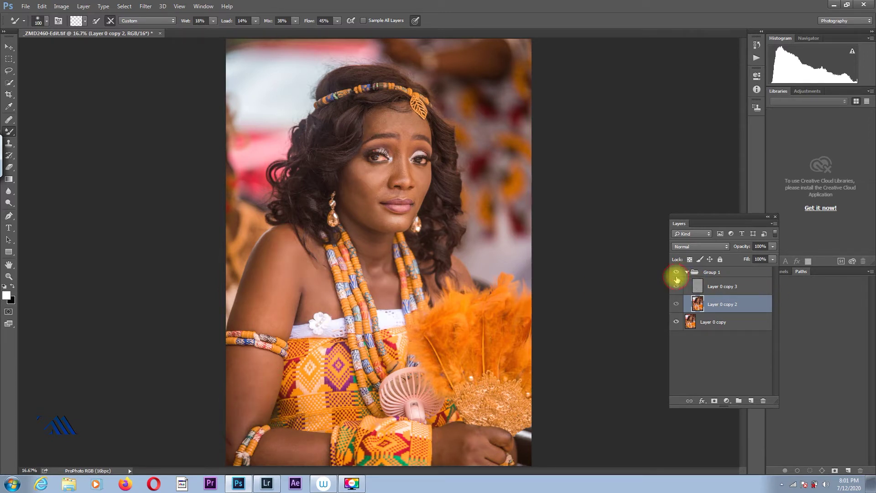
{"action": "left_click", "coordinate": [676, 273]}
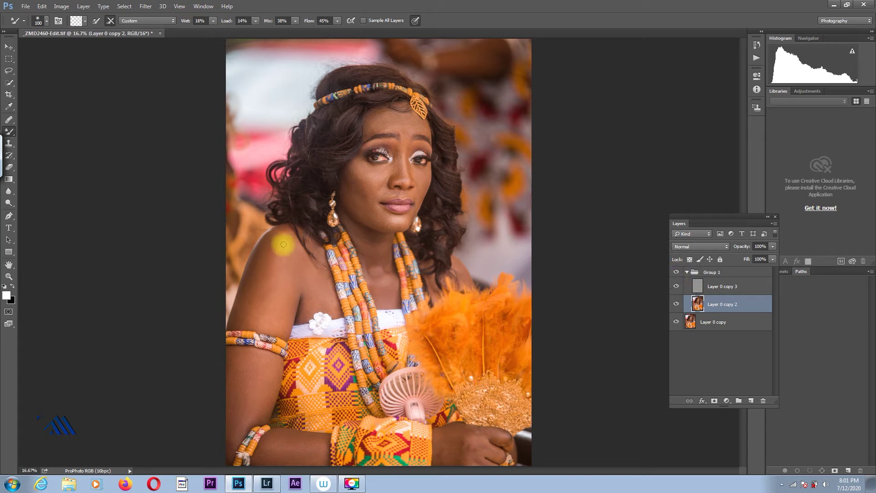
{"action": "left_click", "coordinate": [279, 277]}
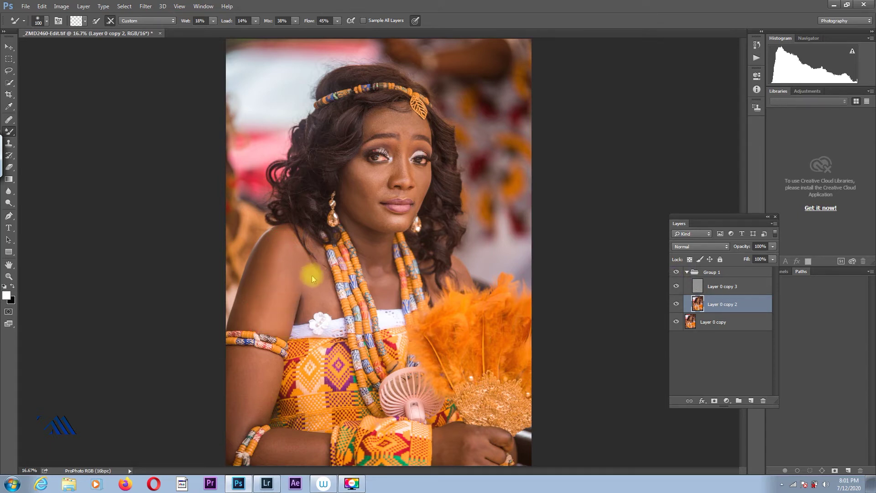
{"action": "left_click", "coordinate": [677, 273]}
{"action": "left_click", "coordinate": [676, 272]}
{"action": "left_click", "coordinate": [675, 272]}
{"action": "left_click", "coordinate": [675, 272]}
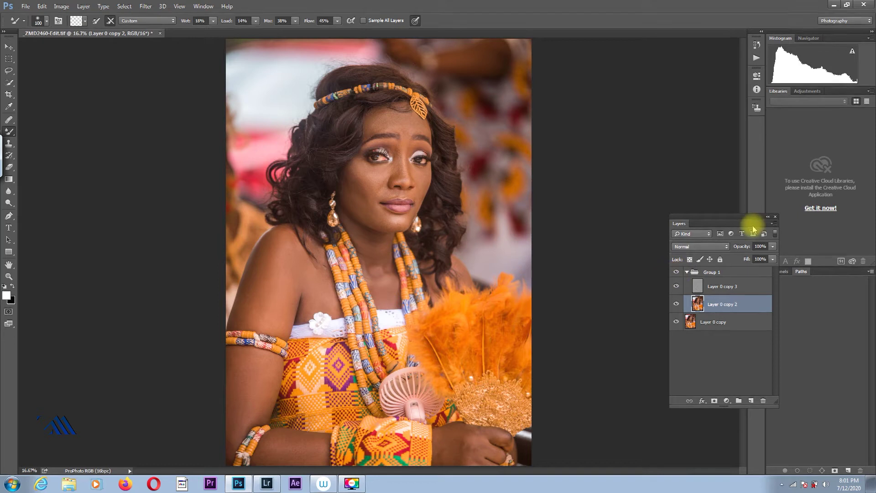
Step: Add a Color Balance adjustment layer above the collapsed Group 1 and set its Shadows to Cyan-Red -14, Magenta-Green -10 and Yellow-Blue -5
{"action": "left_click_drag", "start_coordinate": [729, 217], "coordinate": [683, 227]}
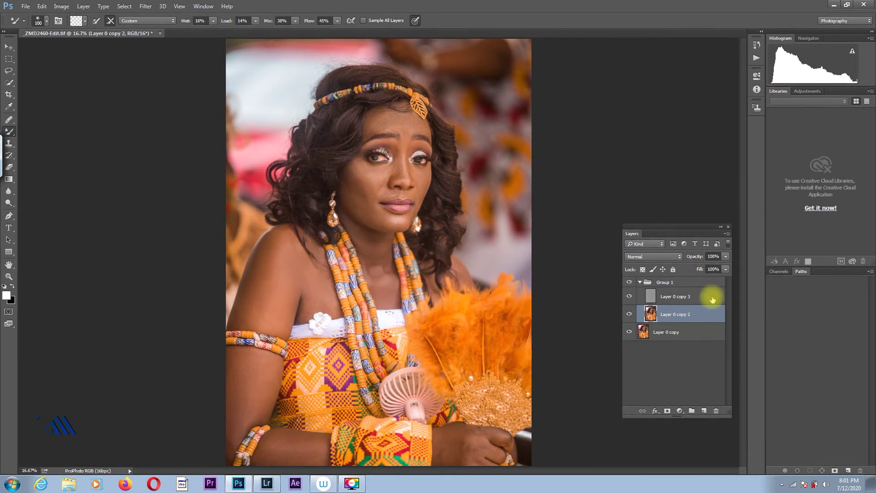
{"action": "left_click", "coordinate": [641, 282]}
{"action": "left_click", "coordinate": [680, 411]}
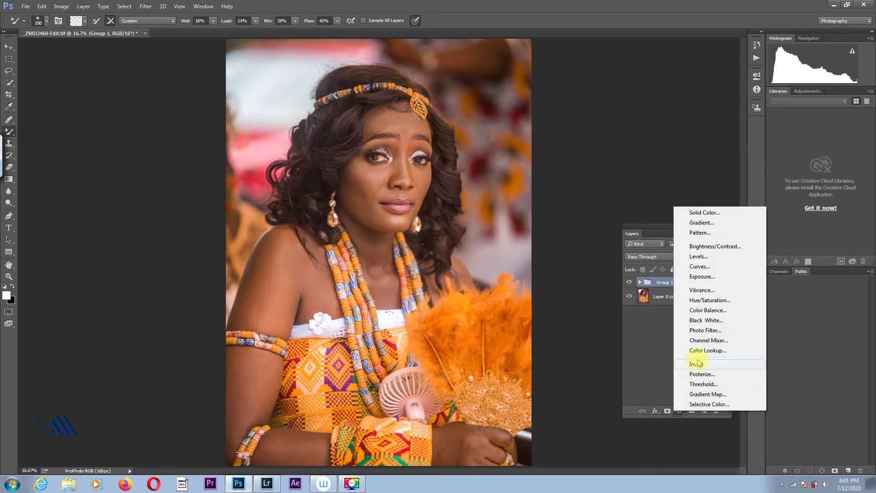
{"action": "left_click", "coordinate": [707, 311]}
{"action": "left_click", "coordinate": [680, 98]}
{"action": "left_click", "coordinate": [680, 106]}
{"action": "left_click_drag", "start_coordinate": [680, 135], "coordinate": [679, 120]}
{"action": "left_click_drag", "start_coordinate": [683, 150], "coordinate": [681, 149]}
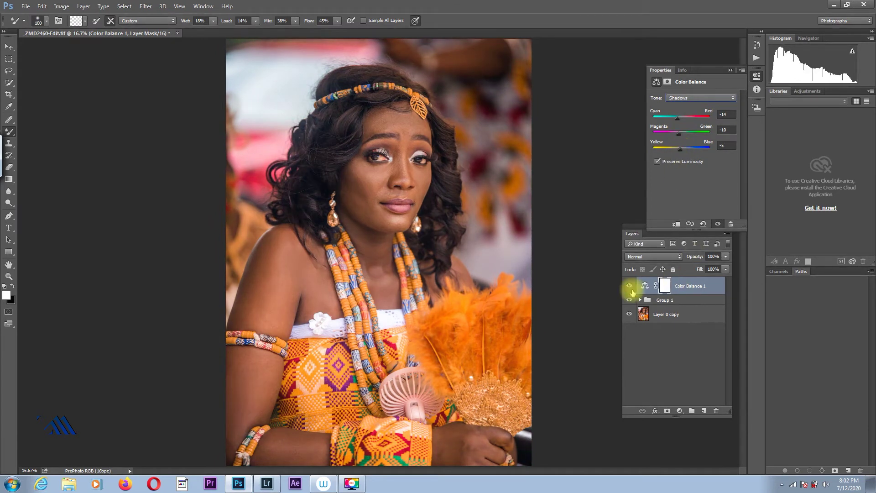
Step: Compare the photo without the Color Balance layer and change its Shadows to Cyan-Red 0, Magenta-Green -14 and Yellow-Blue 0
{"action": "left_click", "coordinate": [629, 286]}
{"action": "left_click", "coordinate": [629, 285]}
{"action": "left_click_drag", "start_coordinate": [678, 119], "coordinate": [678, 121]}
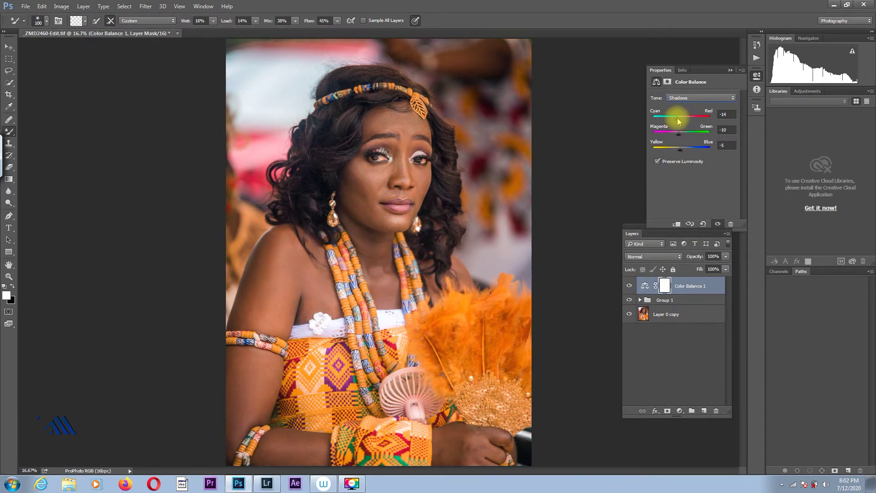
{"action": "left_click_drag", "start_coordinate": [684, 119], "coordinate": [682, 119]}
{"action": "left_click_drag", "start_coordinate": [679, 134], "coordinate": [681, 148]}
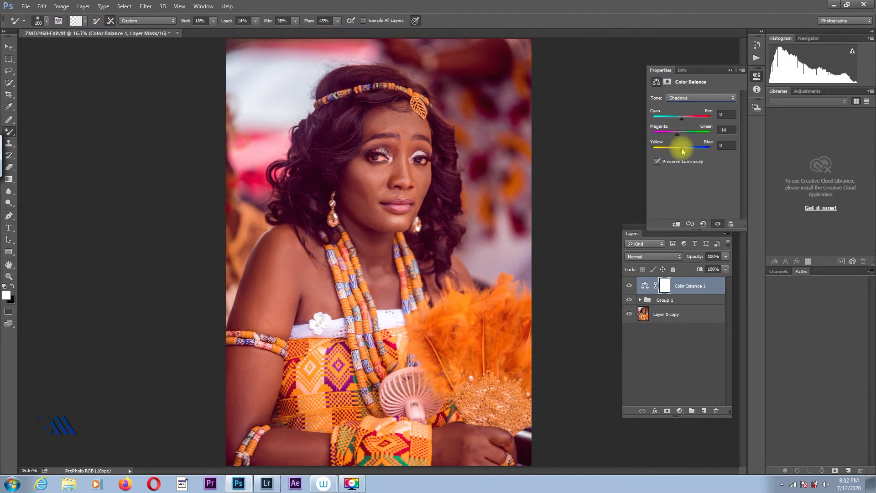
Step: Try the Overlay, Screen and Color Dodge blend modes on the Color Balance 1 layer
{"action": "left_click_drag", "start_coordinate": [710, 70], "coordinate": [713, 48]}
{"action": "left_click", "coordinate": [672, 256]}
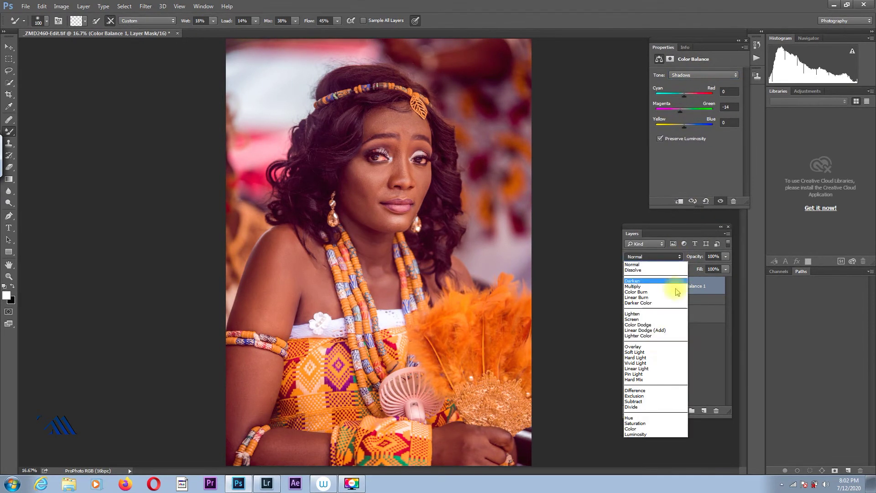
{"action": "left_click", "coordinate": [698, 347]}
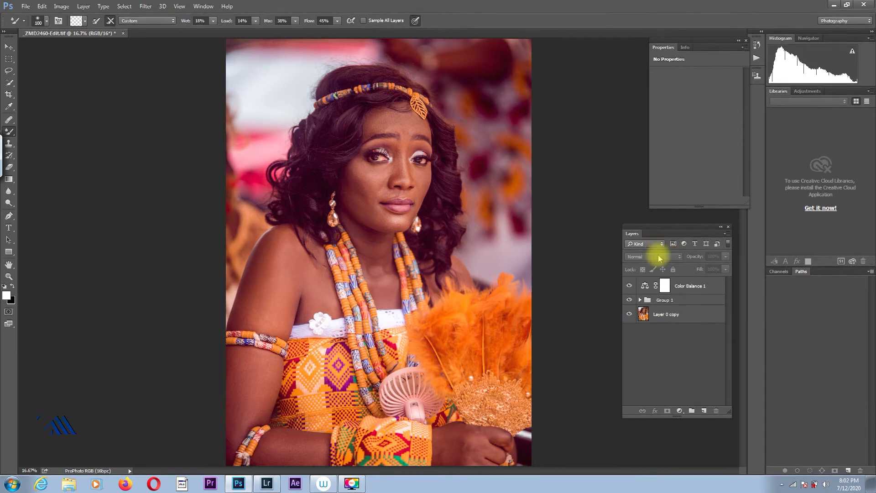
{"action": "left_click", "coordinate": [674, 287]}
{"action": "left_click", "coordinate": [652, 256]}
{"action": "left_click", "coordinate": [639, 340]}
{"action": "left_click", "coordinate": [653, 256]}
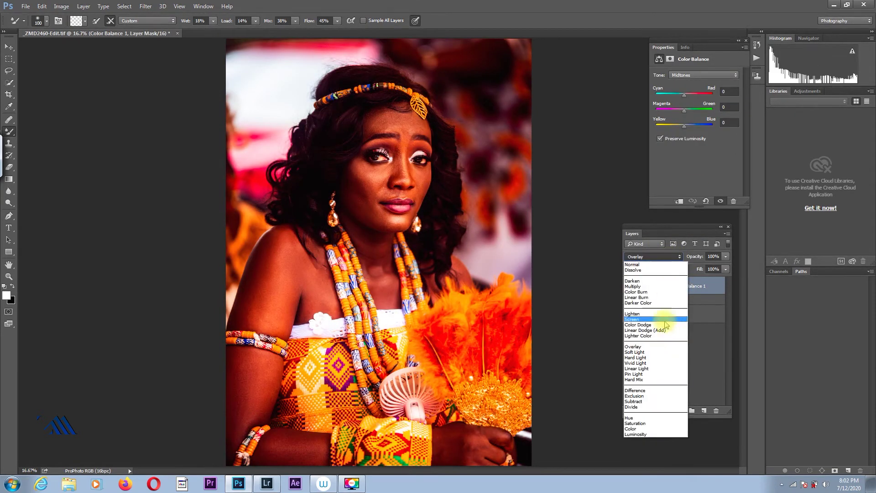
{"action": "left_click", "coordinate": [660, 319]}
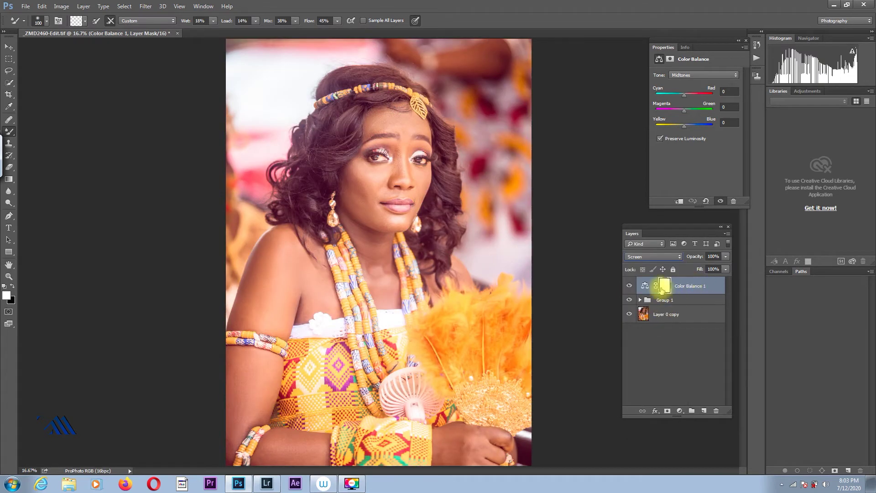
{"action": "left_click", "coordinate": [654, 256]}
{"action": "left_click", "coordinate": [651, 320]}
{"action": "left_click", "coordinate": [655, 257]}
{"action": "left_click", "coordinate": [646, 325]}
Step: Set the Color Balance 1 layer to the Color blend mode at 44% opacity and compare the photo with and without it
{"action": "left_click", "coordinate": [653, 256]}
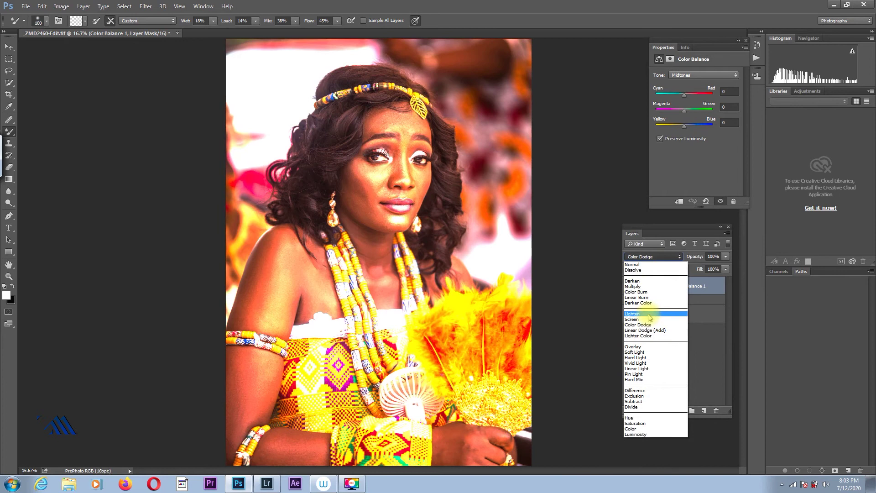
{"action": "left_click", "coordinate": [641, 335]}
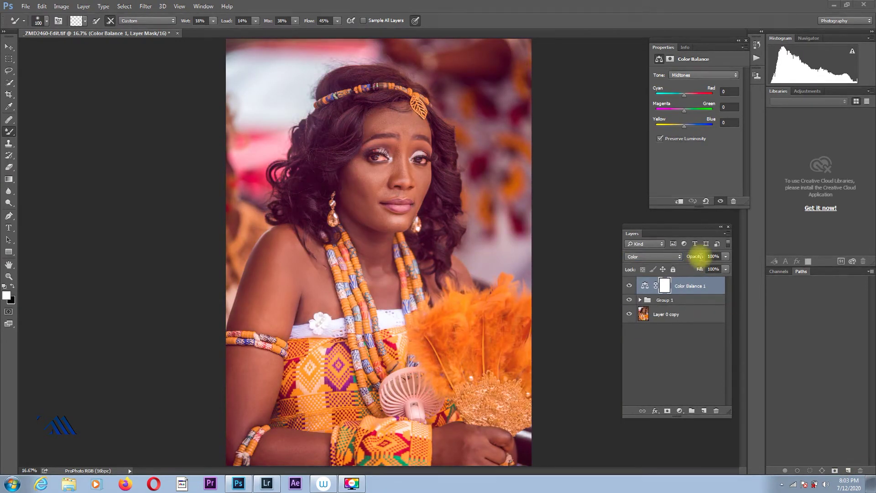
{"action": "left_click_drag", "start_coordinate": [699, 255], "coordinate": [676, 258]}
{"action": "left_click", "coordinate": [629, 286]}
{"action": "left_click", "coordinate": [629, 286]}
{"action": "left_click", "coordinate": [629, 285]}
{"action": "left_click", "coordinate": [629, 286]}
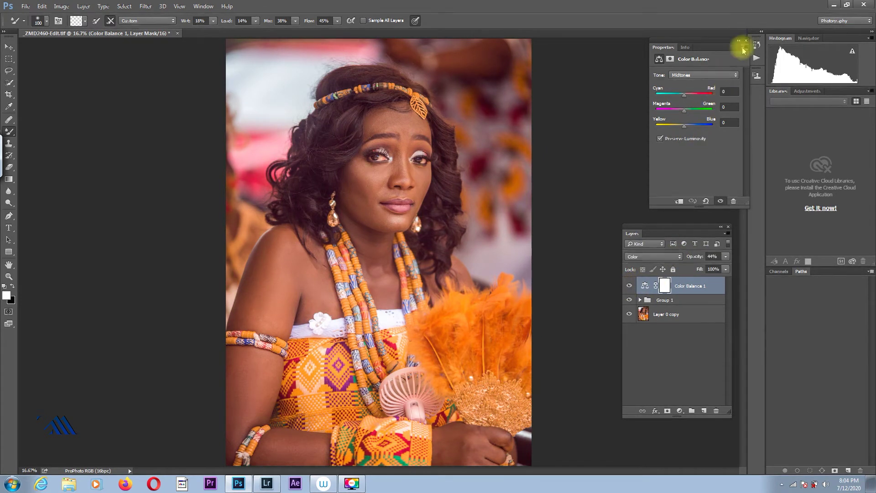
Step: Duplicate the Color Balance 1 layer and reset the copy's adjustment to its defaults
{"action": "left_click_drag", "start_coordinate": [689, 285], "coordinate": [705, 411]}
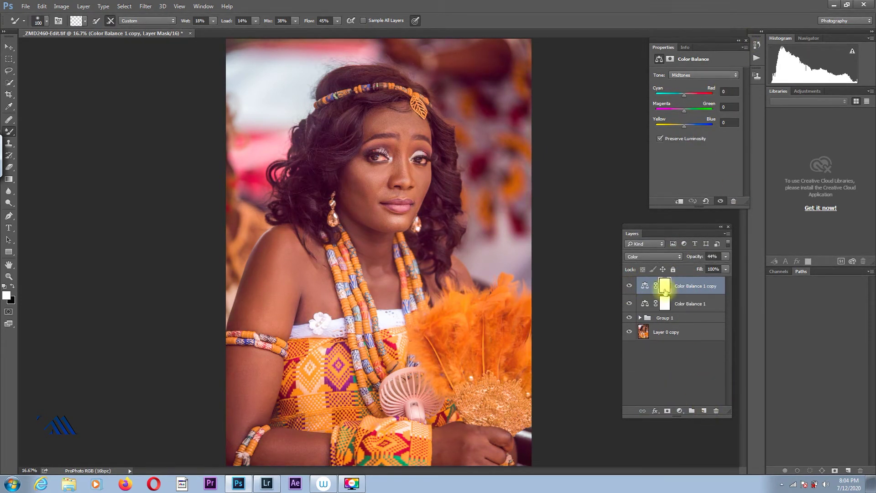
{"action": "left_click", "coordinate": [645, 286]}
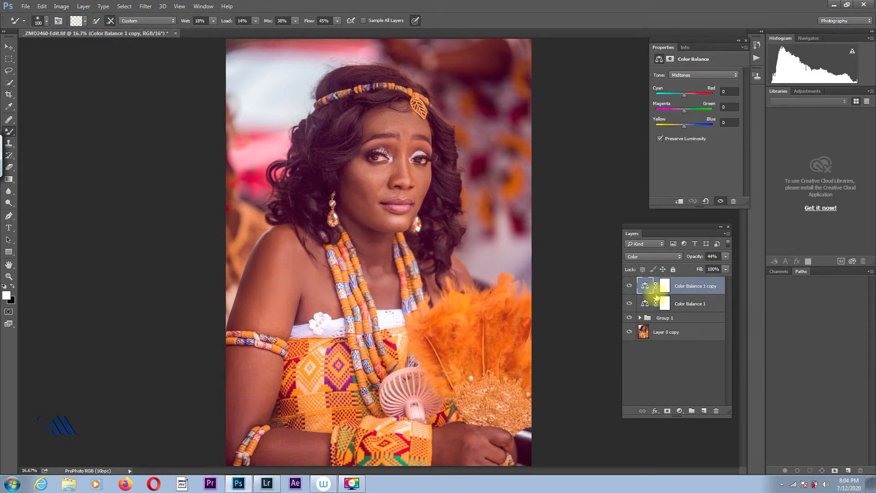
{"action": "left_click", "coordinate": [706, 201]}
Step: Set the Midtones of the Color Balance copy to Cyan-Red -21, Magenta-Green +5 and Yellow-Blue +8
{"action": "left_click", "coordinate": [688, 75]}
{"action": "left_click", "coordinate": [687, 88]}
{"action": "left_click_drag", "start_coordinate": [684, 111], "coordinate": [687, 129]}
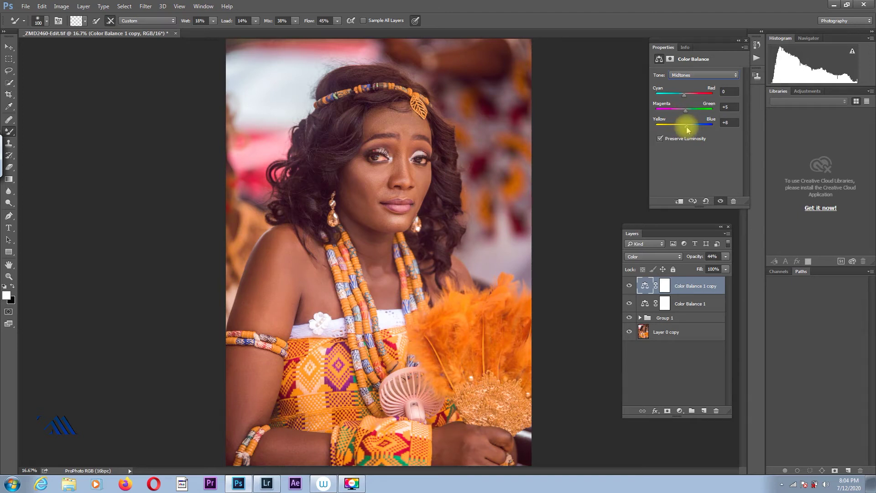
{"action": "left_click_drag", "start_coordinate": [689, 130], "coordinate": [676, 106]}
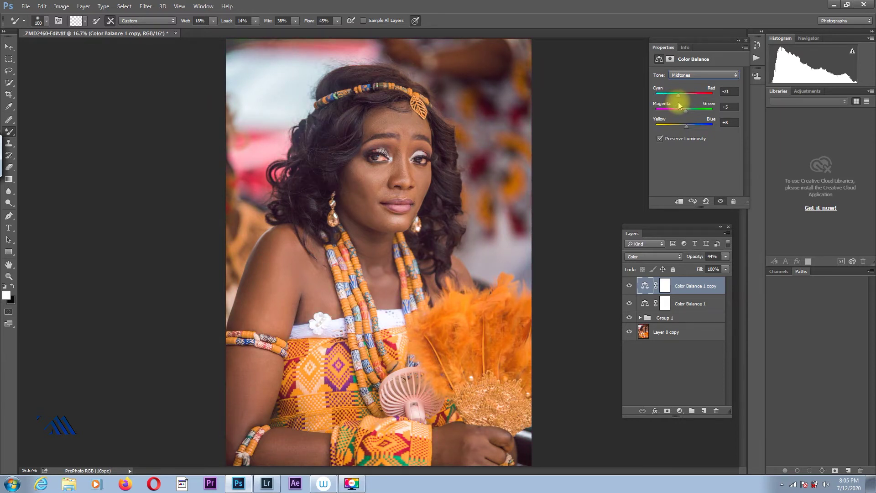
Step: Set the Highlights of the Color Balance copy to Cyan-Red +14, Magenta-Green -3 and Yellow-Blue -5, and compare the photo without the layer
{"action": "left_click", "coordinate": [694, 75]}
{"action": "left_click", "coordinate": [691, 93]}
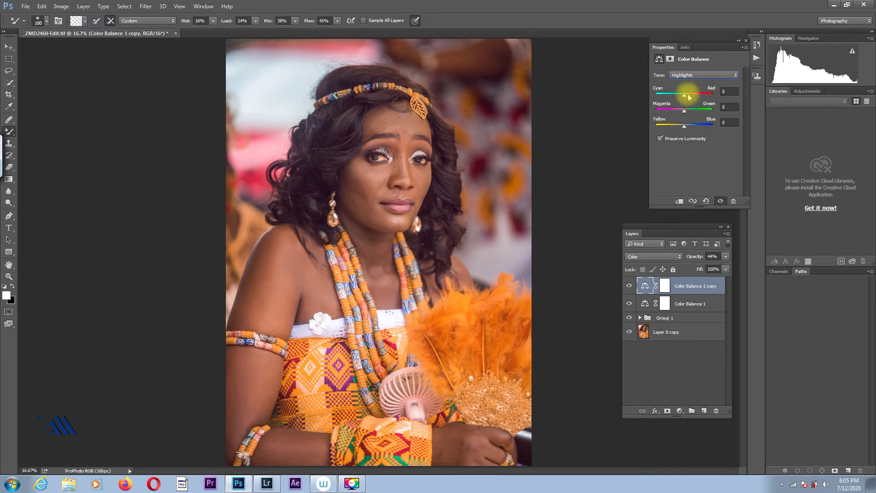
{"action": "left_click_drag", "start_coordinate": [688, 96], "coordinate": [683, 131]}
{"action": "left_click", "coordinate": [630, 286]}
{"action": "left_click", "coordinate": [630, 287]}
{"action": "left_click", "coordinate": [629, 286]}
{"action": "left_click", "coordinate": [630, 286]}
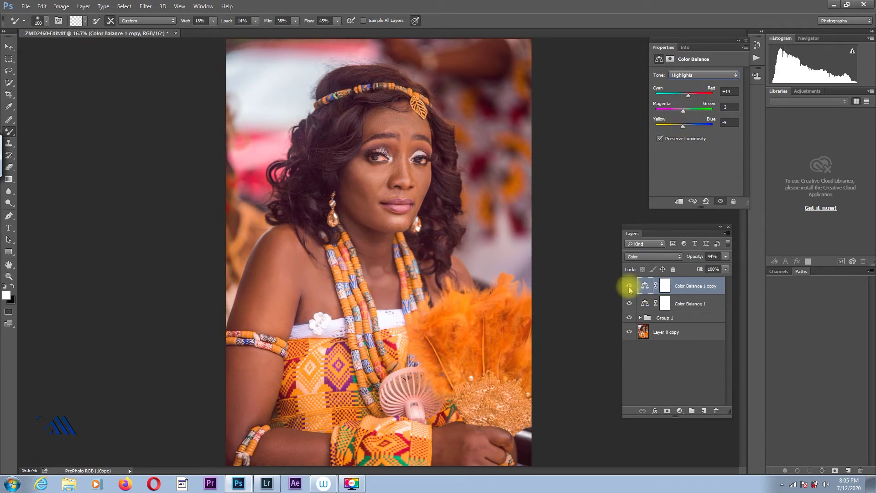
{"action": "left_click", "coordinate": [630, 286]}
{"action": "left_click", "coordinate": [630, 286]}
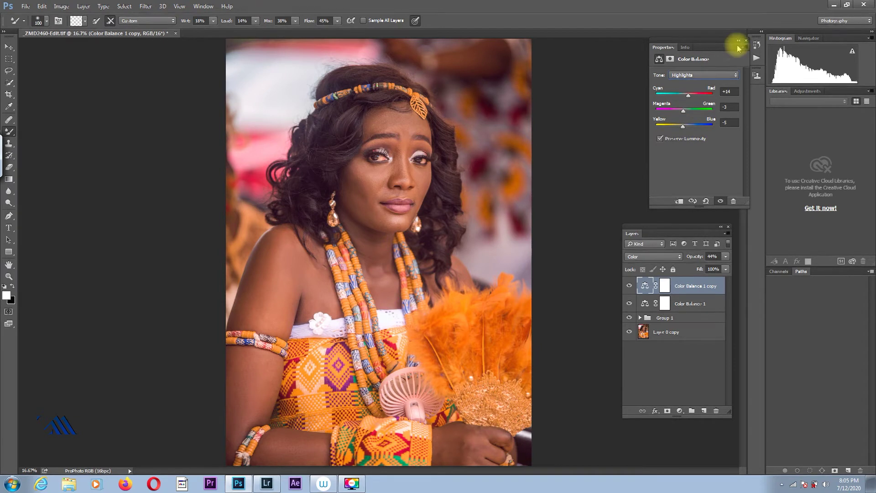
Step: Lower the opacity of the Color Balance 1 copy layer and compare the portrait with and without it
{"action": "left_click", "coordinate": [734, 47]}
{"action": "left_click", "coordinate": [630, 287]}
{"action": "left_click", "coordinate": [629, 287]}
{"action": "left_click", "coordinate": [630, 286]}
{"action": "left_click", "coordinate": [630, 287]}
{"action": "left_click_drag", "start_coordinate": [697, 257], "coordinate": [679, 259]}
{"action": "left_click", "coordinate": [629, 286]}
{"action": "left_click", "coordinate": [629, 286]}
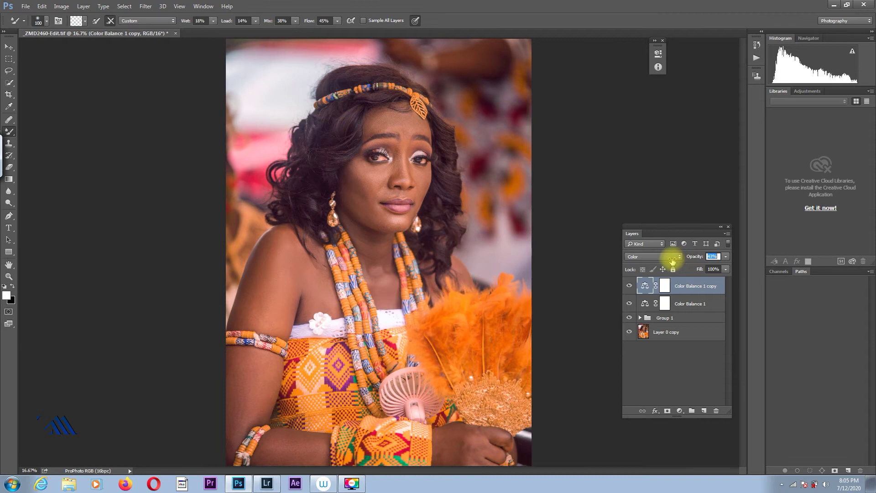
Step: Toggle the Color Balance 1 copy layer to check its effect on the portrait, and select its layer mask
{"action": "left_click", "coordinate": [630, 287]}
{"action": "left_click", "coordinate": [629, 287]}
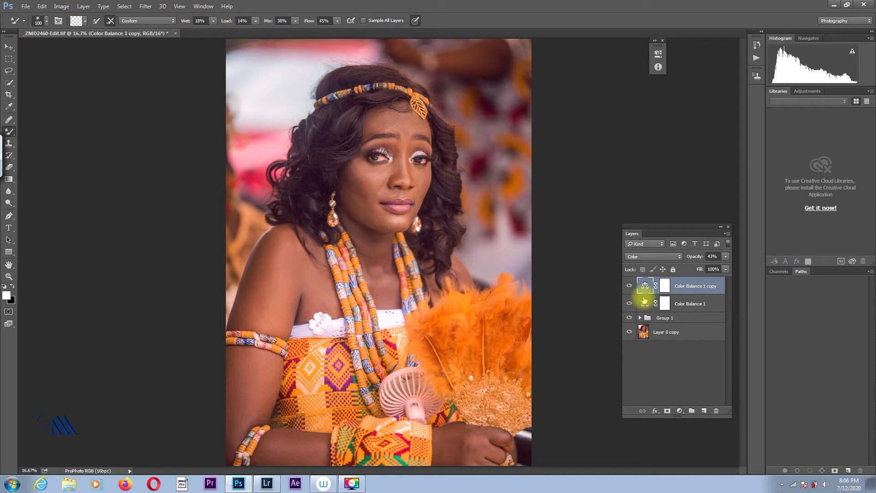
{"action": "left_click", "coordinate": [665, 285]}
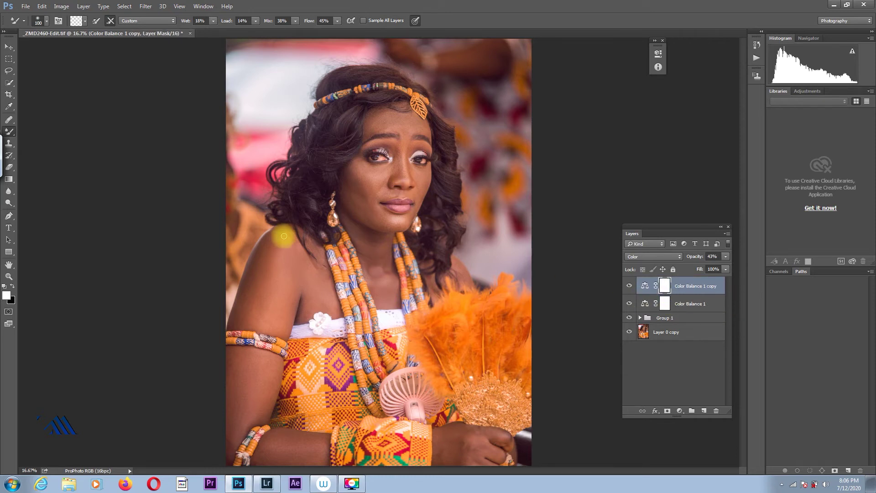
Step: Clone clean skin texture over the bridge of the nose between the eyes on Layer 0 copy 3
{"action": "key", "text": "z"}
{"action": "left_click", "coordinate": [388, 158]}
{"action": "left_click", "coordinate": [388, 161]}
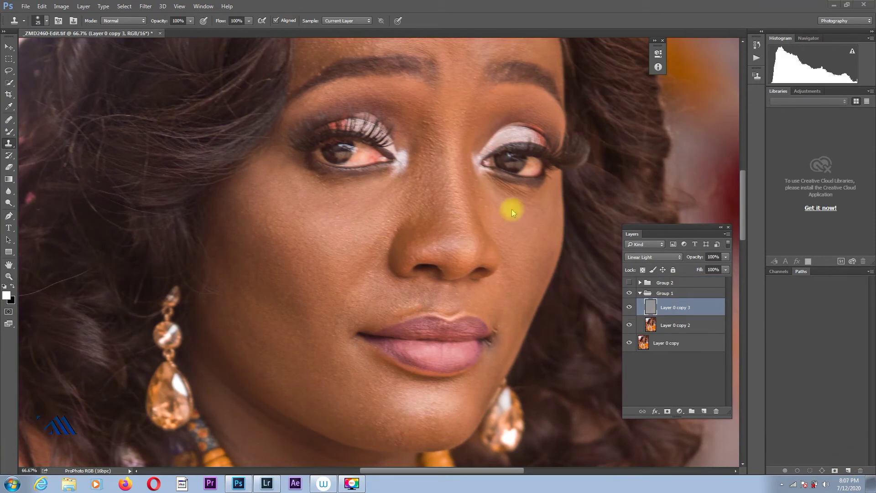
{"action": "key", "text": "space"}
{"action": "left_click", "coordinate": [431, 145], "text": "alt"}
{"action": "left_click", "coordinate": [430, 149]}
{"action": "left_click", "coordinate": [426, 125], "text": "alt"}
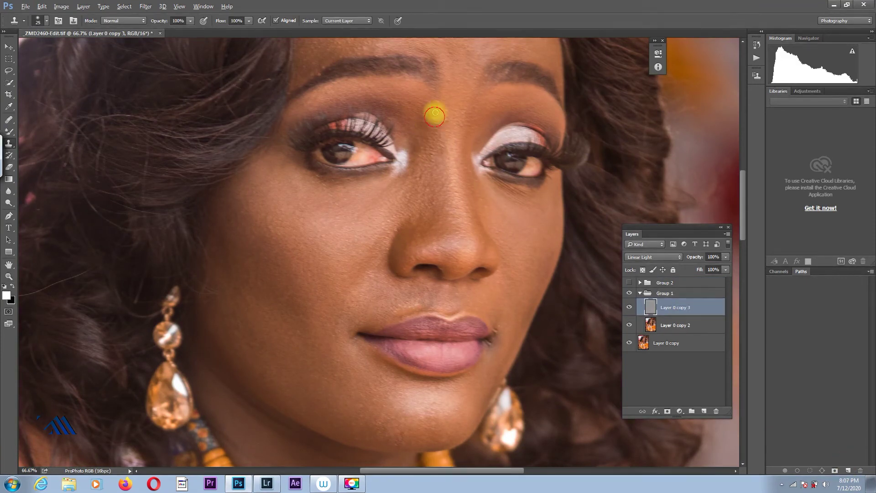
Step: Clone clean skin texture over the blemishes on the forehead above the eyebrows
{"action": "key", "text": "space"}
{"action": "left_click_drag", "start_coordinate": [448, 80], "coordinate": [411, 209]}
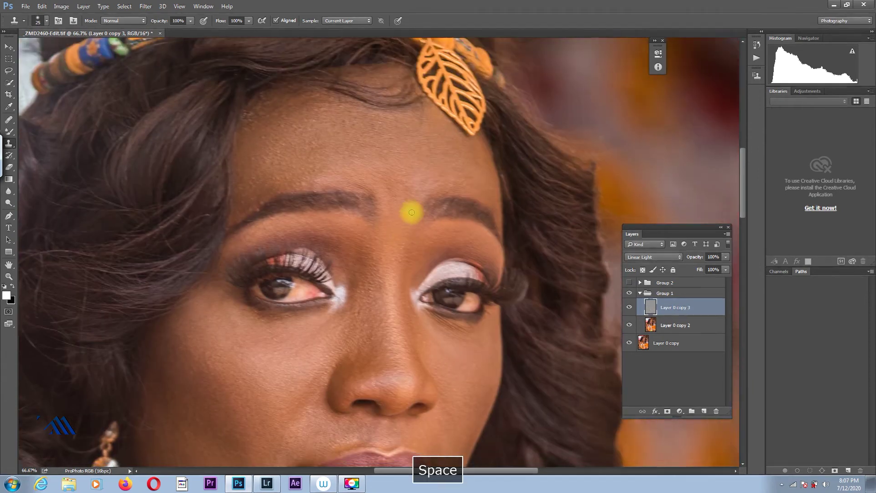
{"action": "left_click", "coordinate": [426, 180]}
{"action": "left_click", "coordinate": [385, 122], "text": "alt"}
{"action": "left_click", "coordinate": [389, 164]}
{"action": "left_click", "coordinate": [321, 151], "text": "alt"}
{"action": "left_click", "coordinate": [309, 154]}
{"action": "left_click", "coordinate": [343, 124], "text": "alt"}
{"action": "left_click", "coordinate": [283, 153], "text": "alt"}
Step: Clone skin texture over the cheek beside the nostril and check the result with the Group 1 visibility
{"action": "left_click_drag", "start_coordinate": [357, 207], "coordinate": [421, 131]}
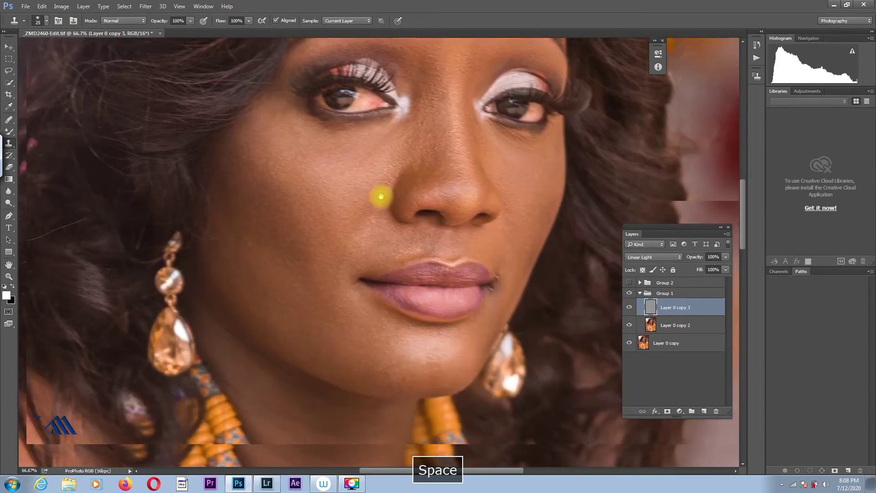
{"action": "left_click", "coordinate": [354, 213], "text": "alt"}
{"action": "left_click", "coordinate": [383, 190]}
{"action": "left_click", "coordinate": [633, 299]}
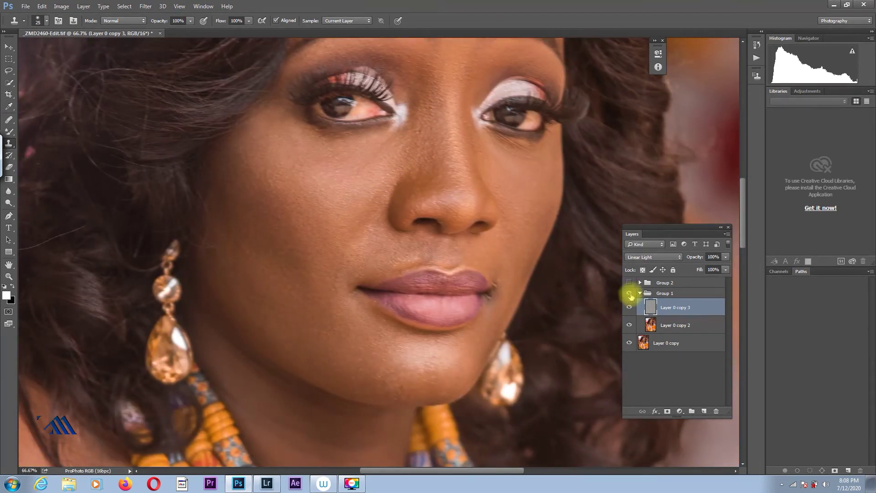
Step: Clone skin texture along the side and bridge of the nose on Layer 0 copy 3
{"action": "mouse_move", "coordinate": [421, 196]}
{"action": "left_mouse_down"}
{"action": "mouse_move", "coordinate": [401, 307]}
{"action": "mouse_move", "coordinate": [414, 221]}
{"action": "mouse_move", "coordinate": [387, 197]}
{"action": "left_mouse_up"}
{"action": "left_click", "coordinate": [384, 198], "text": "alt"}
{"action": "left_click", "coordinate": [426, 192], "text": "alt"}
{"action": "left_click", "coordinate": [414, 166], "text": "alt"}
{"action": "left_click", "coordinate": [427, 134], "text": "alt"}
{"action": "left_click", "coordinate": [429, 132], "text": "alt"}
{"action": "left_click", "coordinate": [438, 129], "text": "alt"}
{"action": "left_click_drag", "start_coordinate": [443, 126], "coordinate": [447, 137]}
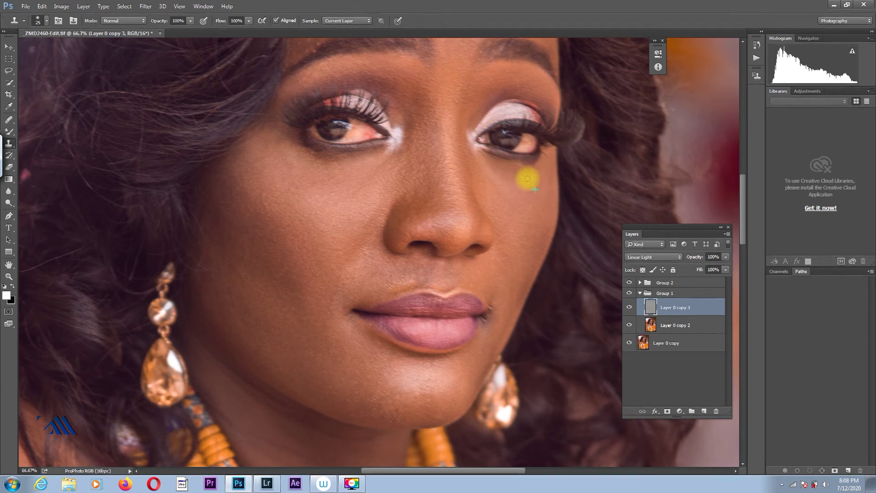
Step: Clone skin texture below the inner corner of the woman's right eye with the Clone Stamp tool
{"action": "key", "text": "z"}
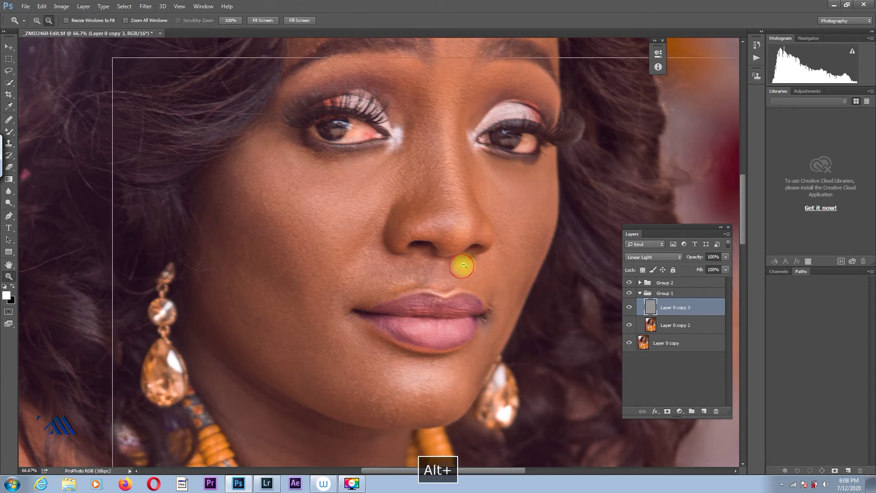
{"action": "left_click", "coordinate": [462, 266], "text": "alt"}
{"action": "left_click", "coordinate": [456, 263], "text": "alt"}
{"action": "left_click", "coordinate": [454, 261], "text": "alt"}
{"action": "left_click", "coordinate": [455, 257], "text": "alt"}
{"action": "left_click", "coordinate": [393, 162]}
{"action": "left_click", "coordinate": [385, 168]}
{"action": "left_click", "coordinate": [383, 169]}
{"action": "left_click", "coordinate": [377, 172]}
{"action": "left_click", "coordinate": [368, 173]}
{"action": "left_click", "coordinate": [9, 156]}
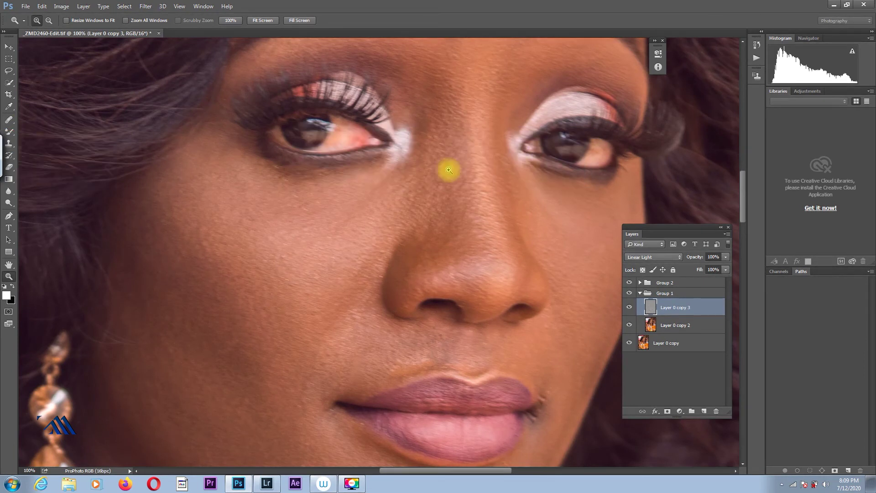
{"action": "left_click", "coordinate": [8, 143]}
{"action": "left_click", "coordinate": [382, 170], "text": "alt"}
{"action": "left_click", "coordinate": [388, 159]}
{"action": "left_click", "coordinate": [392, 179], "text": "alt"}
{"action": "left_click", "coordinate": [402, 171]}
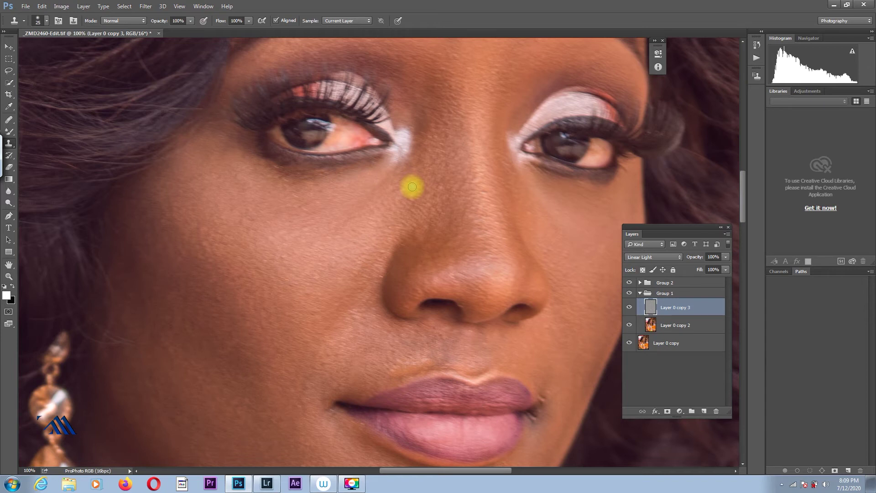
Step: Clone skin texture over the uneven areas of the cheek beneath the woman's right eye
{"action": "left_click", "coordinate": [305, 212], "text": "alt"}
{"action": "left_click", "coordinate": [317, 214]}
{"action": "left_click", "coordinate": [297, 195], "text": "alt"}
{"action": "left_click", "coordinate": [296, 213]}
{"action": "left_click", "coordinate": [286, 178]}
{"action": "left_click", "coordinate": [276, 169], "text": "alt"}
{"action": "left_click", "coordinate": [308, 190]}
{"action": "left_click", "coordinate": [347, 181], "text": "alt"}
{"action": "left_click", "coordinate": [307, 190]}
{"action": "left_click", "coordinate": [322, 173], "text": "alt"}
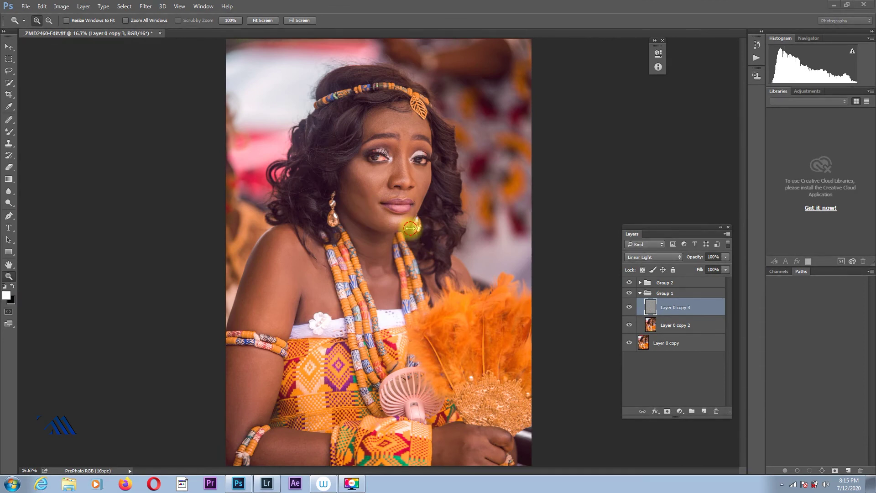
Step: Clone skin texture over the middle of the woman's right cheek with the Clone Stamp tool
{"action": "left_click", "coordinate": [362, 204]}
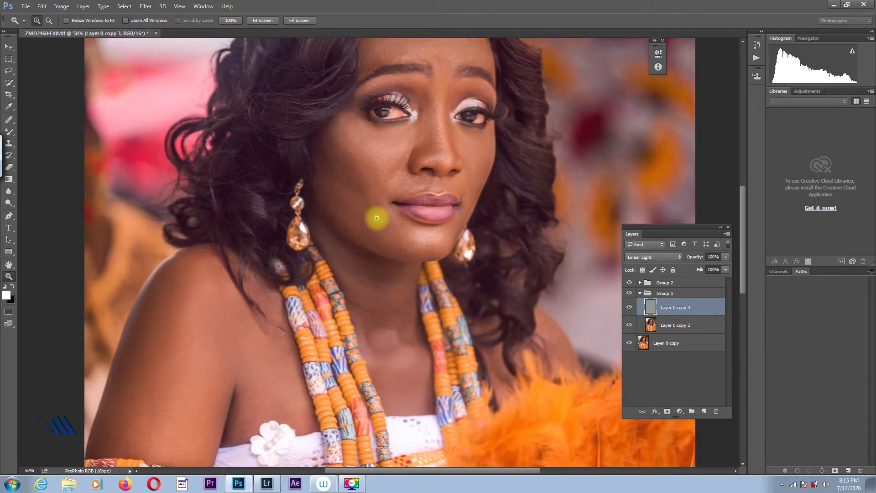
{"action": "left_click", "coordinate": [368, 210]}
{"action": "left_click", "coordinate": [7, 151]}
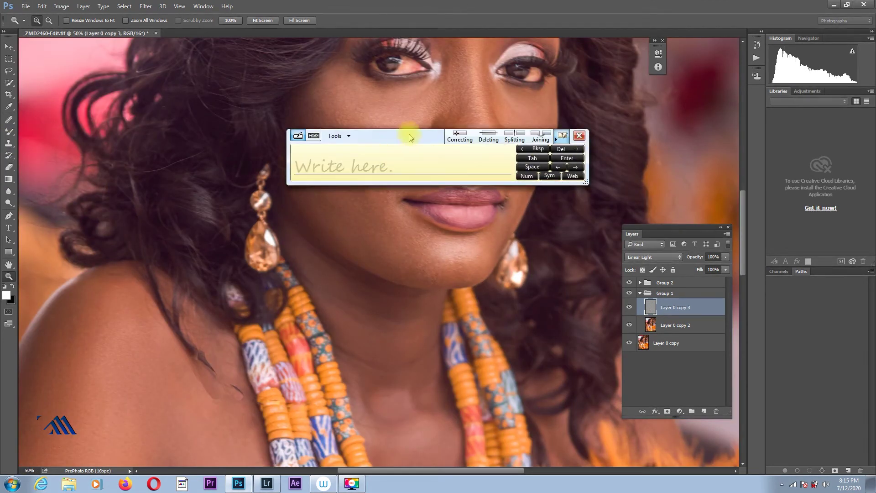
{"action": "left_click_drag", "start_coordinate": [411, 136], "coordinate": [403, 150]}
{"action": "left_click", "coordinate": [568, 152]}
{"action": "left_click", "coordinate": [15, 147]}
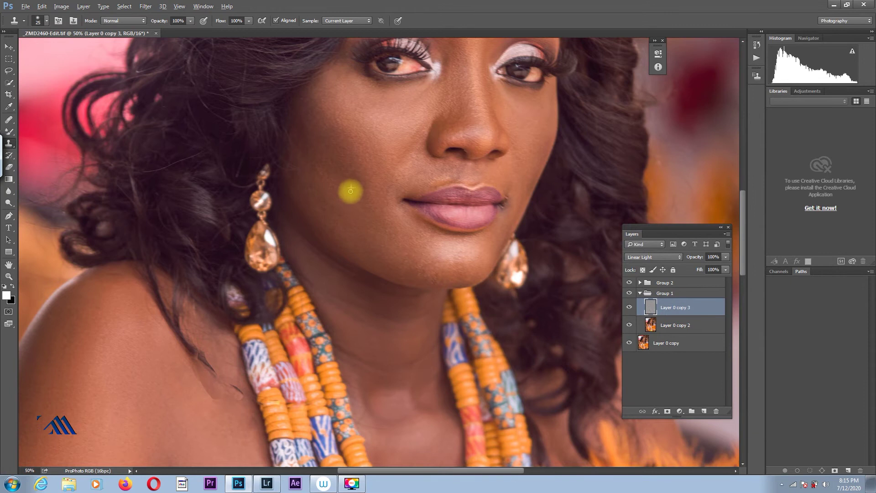
{"action": "left_click_drag", "start_coordinate": [362, 197], "coordinate": [363, 182]}
{"action": "left_click", "coordinate": [359, 152], "text": "alt"}
Step: Enlarge the Clone Stamp brush to 45 and clone clean texture over the lower cheek toward the jaw
{"action": "key", "text": "]"}
{"action": "key", "text": "]"}
{"action": "key", "text": "]"}
{"action": "key", "text": "]"}
{"action": "left_click", "coordinate": [354, 192], "text": "alt"}
{"action": "left_click", "coordinate": [337, 216], "text": "alt"}
{"action": "left_click", "coordinate": [323, 197], "text": "alt"}
Step: Clone skin texture over the fold between the cheek and the corner of the mouth
{"action": "left_click", "coordinate": [387, 207], "text": "alt"}
{"action": "left_click", "coordinate": [393, 204], "text": "alt"}
{"action": "left_click", "coordinate": [397, 178]}
{"action": "mouse_move", "coordinate": [397, 177]}
{"action": "left_mouse_down"}
{"action": "mouse_move", "coordinate": [399, 196]}
{"action": "mouse_move", "coordinate": [411, 196]}
{"action": "mouse_move", "coordinate": [401, 174]}
{"action": "mouse_move", "coordinate": [394, 189]}
{"action": "left_mouse_up"}
{"action": "left_click", "coordinate": [406, 177], "text": "alt"}
{"action": "left_click", "coordinate": [434, 171]}
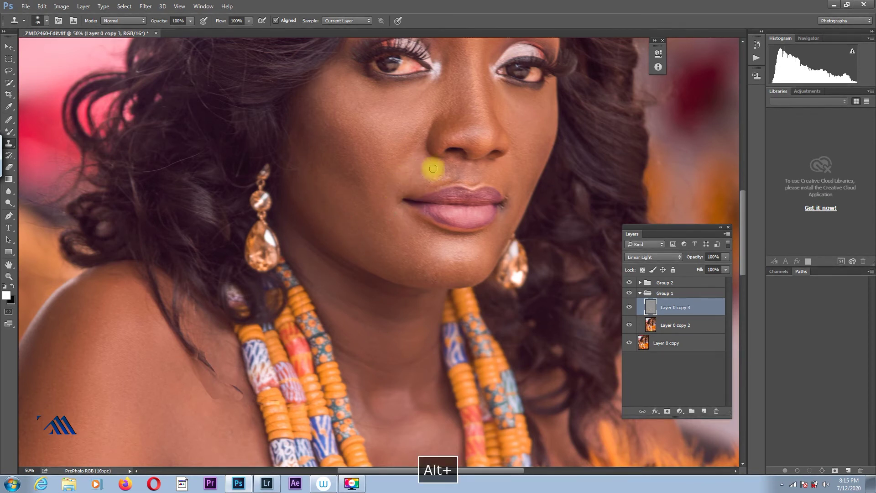
Step: Clone skin texture over the area between the nose and the upper lip
{"action": "left_click", "coordinate": [421, 164], "text": "alt"}
{"action": "left_click", "coordinate": [416, 168], "text": "alt"}
{"action": "left_click", "coordinate": [405, 173]}
{"action": "left_click", "coordinate": [456, 165], "text": "alt"}
{"action": "left_click", "coordinate": [442, 172]}
{"action": "left_click", "coordinate": [406, 144], "text": "alt"}
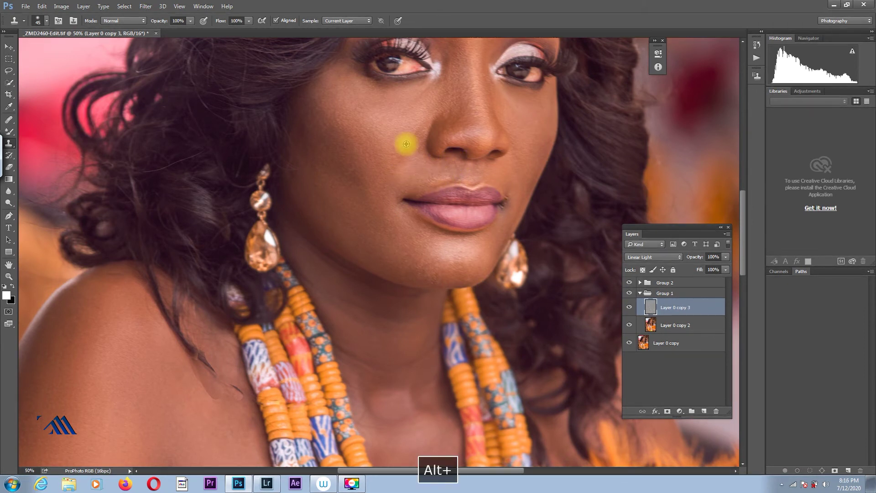
{"action": "left_click", "coordinate": [448, 177], "text": "alt"}
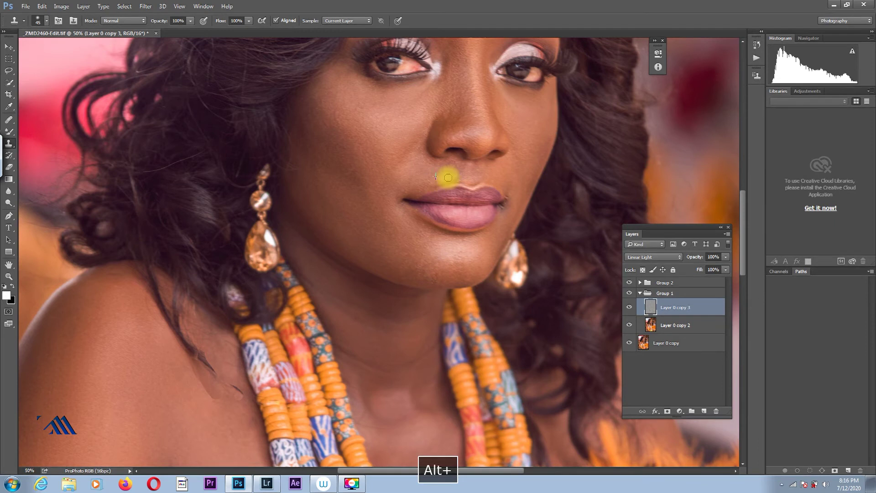
{"action": "left_click", "coordinate": [430, 181]}
Step: Smooth the skin above the upper lip on Layer 0 copy 2 with the Mixer Brush, reducing the brush size to 70
{"action": "left_click", "coordinate": [651, 324]}
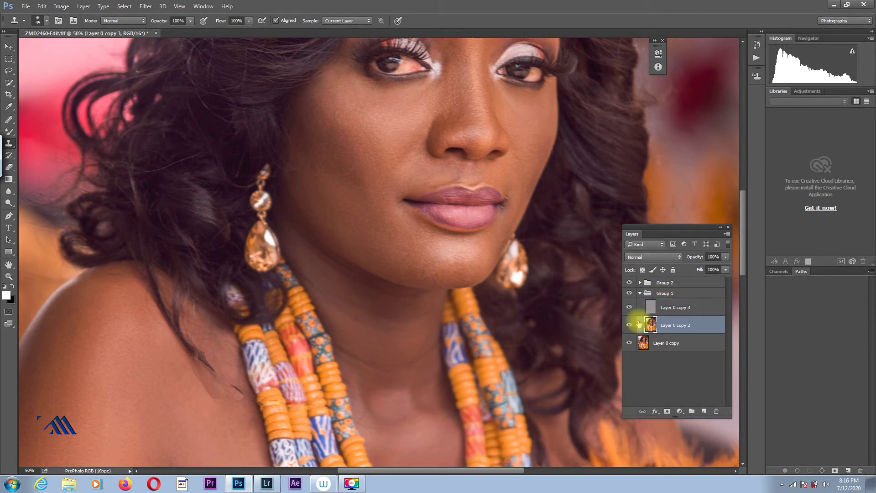
{"action": "left_click", "coordinate": [9, 131]}
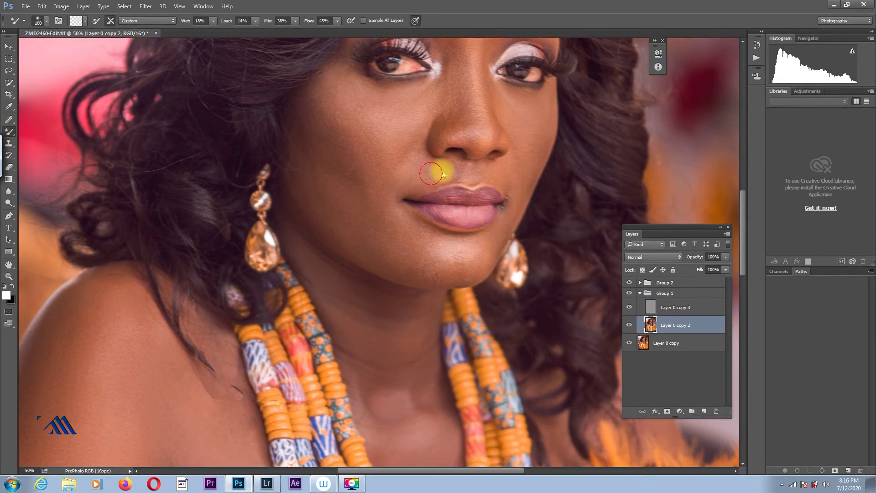
{"action": "mouse_move", "coordinate": [455, 163]}
{"action": "left_mouse_down"}
{"action": "mouse_move", "coordinate": [501, 177]}
{"action": "mouse_move", "coordinate": [512, 208]}
{"action": "mouse_move", "coordinate": [447, 171]}
{"action": "left_mouse_up"}
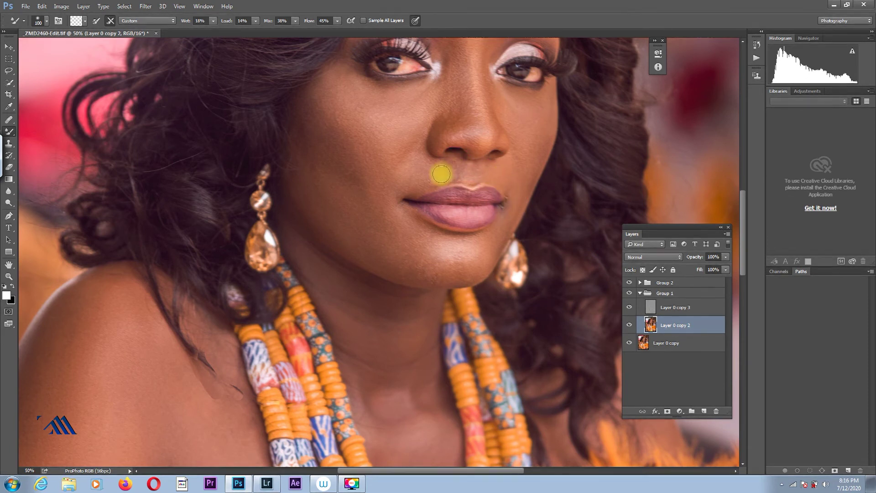
{"action": "key", "text": "bracketleft"}
{"action": "key", "text": "bracketleft"}
{"action": "key", "text": "bracketleft"}
{"action": "left_click", "coordinate": [421, 158]}
Step: Smooth the facial skin around the mouth with the Mixer Brush while viewing the whole portrait
{"action": "key", "text": "z"}
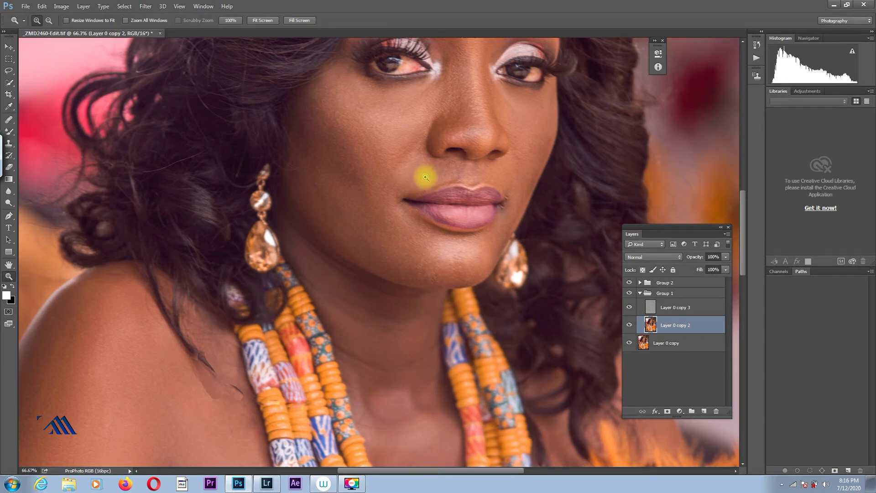
{"action": "left_click", "coordinate": [425, 177], "text": "alt"}
{"action": "left_click", "coordinate": [429, 180], "text": "alt"}
{"action": "left_click", "coordinate": [430, 180], "text": "alt"}
{"action": "left_click", "coordinate": [432, 182], "text": "alt"}
{"action": "left_click", "coordinate": [391, 201]}
{"action": "left_click", "coordinate": [391, 202]}
{"action": "left_click", "coordinate": [391, 201]}
{"action": "left_click", "coordinate": [390, 203], "text": "alt"}
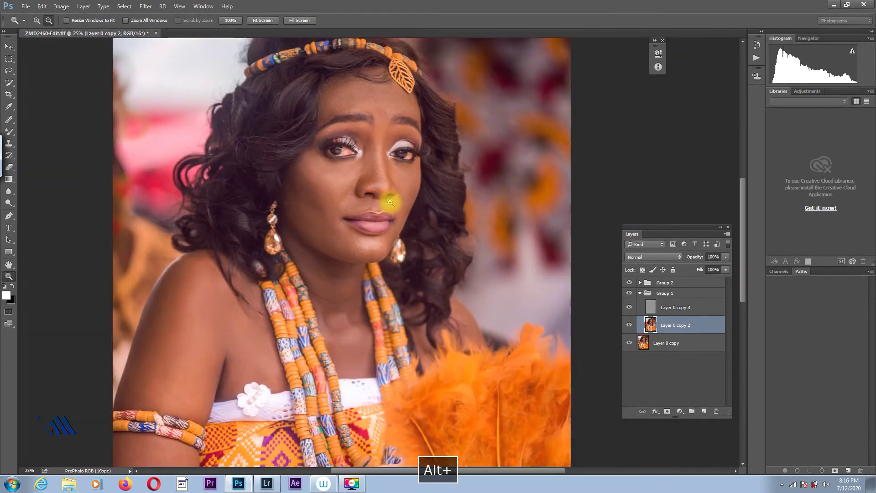
{"action": "left_click", "coordinate": [368, 146], "text": "alt"}
{"action": "left_click", "coordinate": [8, 131]}
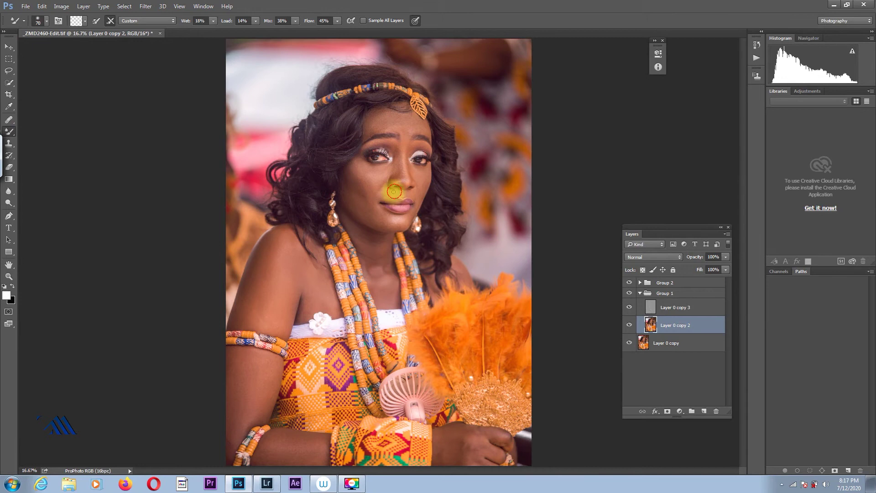
{"action": "left_click_drag", "start_coordinate": [412, 195], "coordinate": [411, 214]}
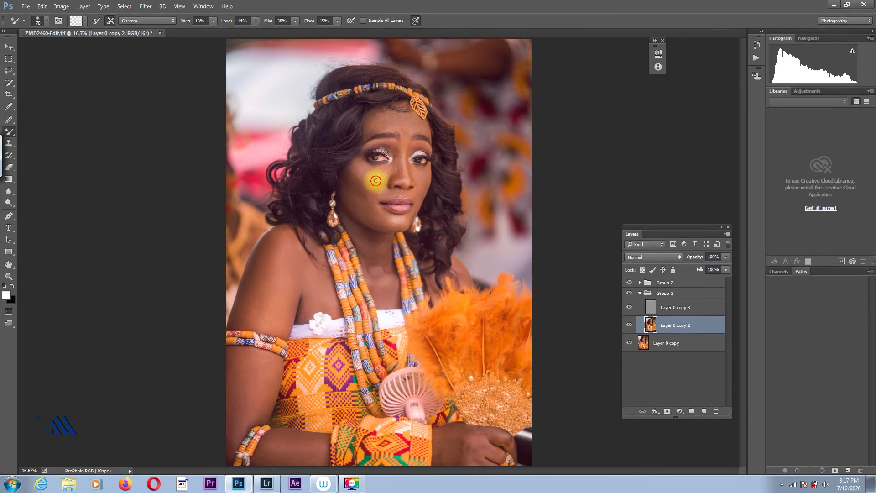
Step: Try to smooth the skin of the arm below the armlet with the Mixer Brush enlarged to 200
{"action": "key", "text": "space"}
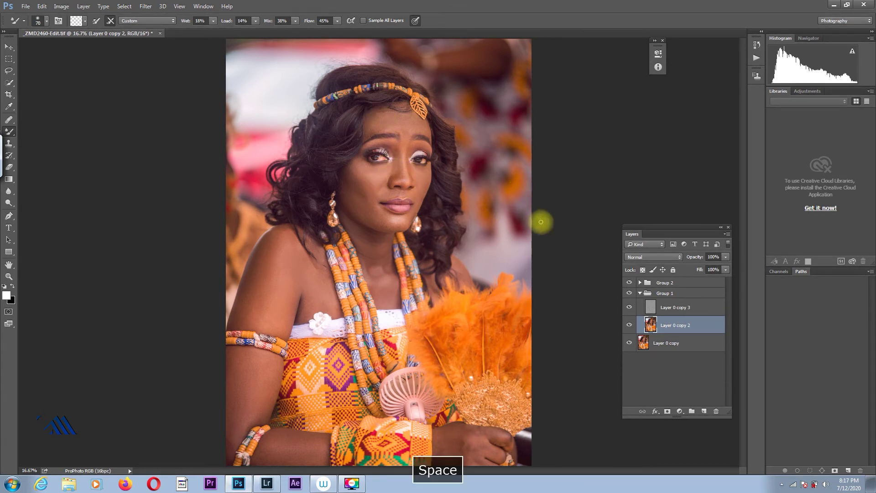
{"action": "key", "text": "bracketright"}
{"action": "key", "text": "bracketright"}
{"action": "key", "text": "bracketright"}
{"action": "left_click", "coordinate": [250, 386], "text": "alt"}
{"action": "mouse_move", "coordinate": [258, 364]}
{"action": "left_mouse_down"}
{"action": "mouse_move", "coordinate": [255, 407]}
{"action": "mouse_move", "coordinate": [239, 414]}
{"action": "mouse_move", "coordinate": [235, 393]}
{"action": "mouse_move", "coordinate": [232, 415]}
{"action": "mouse_move", "coordinate": [258, 377]}
{"action": "mouse_move", "coordinate": [250, 367]}
{"action": "mouse_move", "coordinate": [231, 392]}
{"action": "mouse_move", "coordinate": [238, 420]}
{"action": "left_mouse_up"}
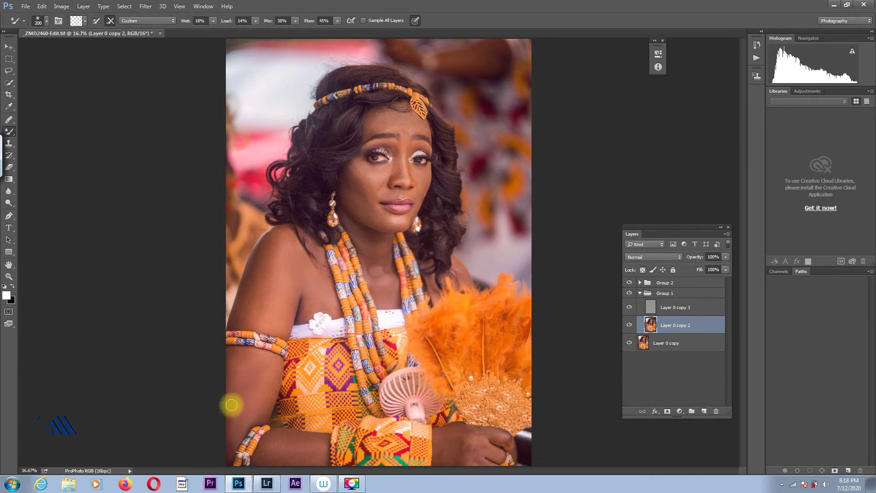
Step: Undo the recent Mixer Brush strokes and compare the portrait with and without Layer 0 copy 2
{"action": "key", "text": "ctrl+z"}
{"action": "key", "text": "ctrl+alt+z"}
{"action": "key", "text": "ctrl+alt+z"}
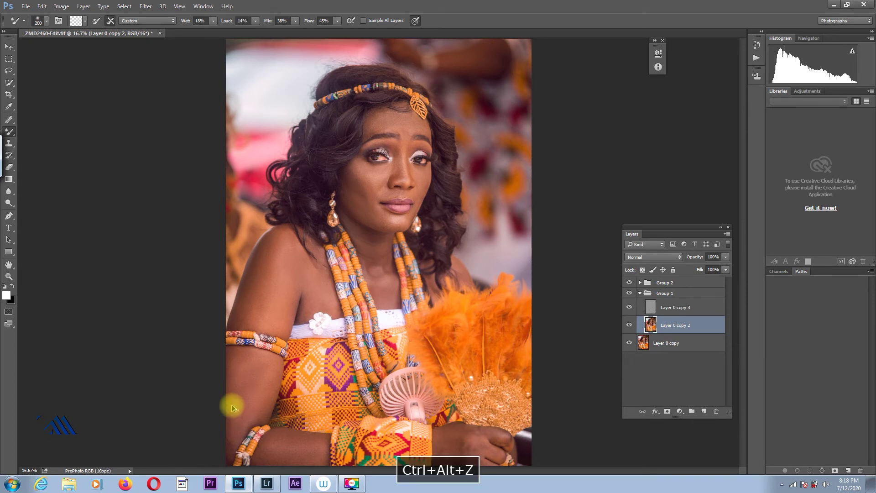
{"action": "key", "text": "ctrl+alt+z"}
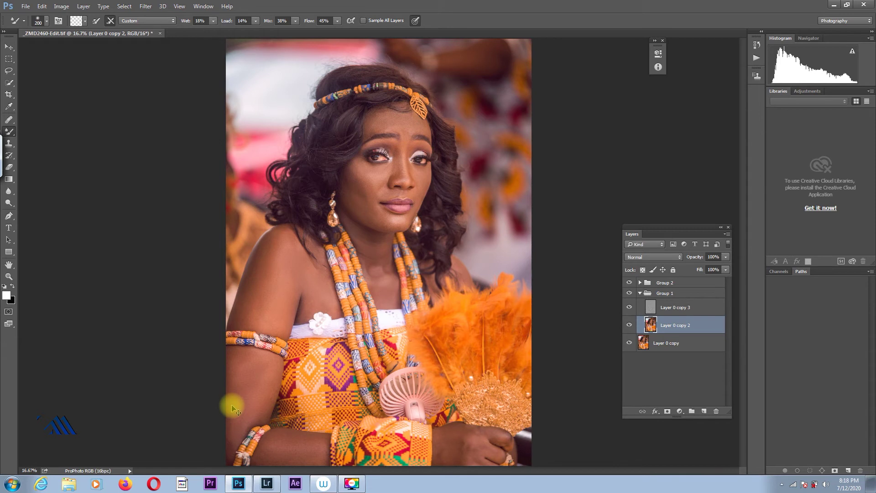
{"action": "key", "text": "ctrl+alt+z"}
{"action": "key", "text": "ctrl+alt+z"}
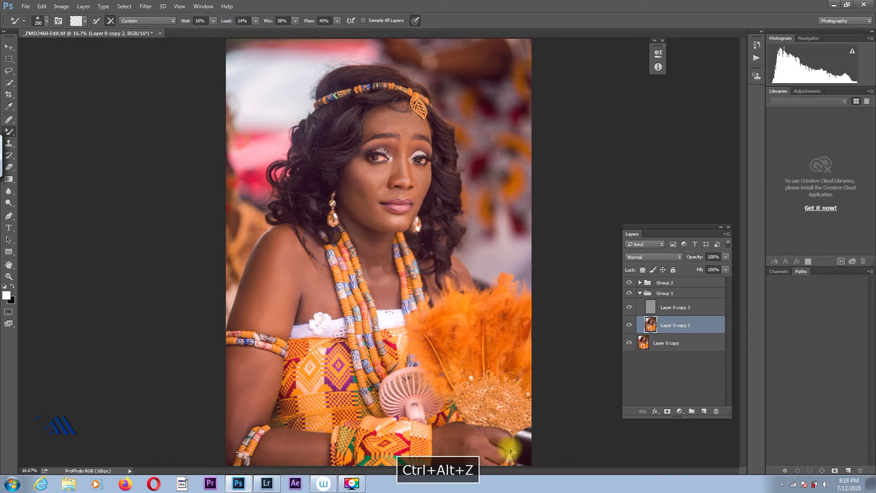
{"action": "key", "text": "ctrl+alt+z"}
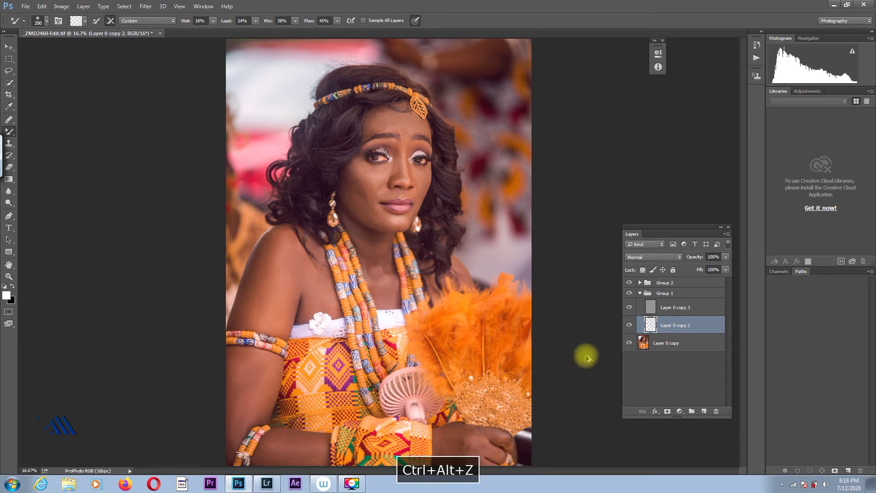
{"action": "left_click", "coordinate": [629, 325]}
{"action": "left_click", "coordinate": [629, 325]}
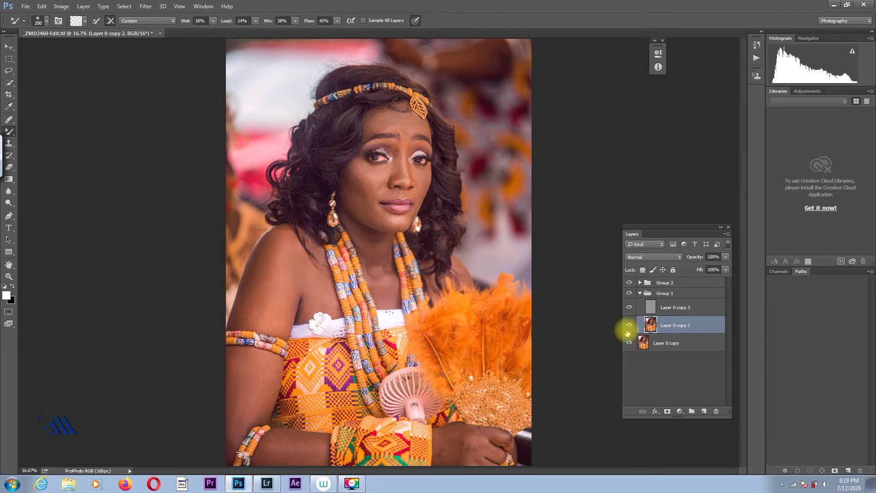
{"action": "key", "text": "ctrl+alt+z"}
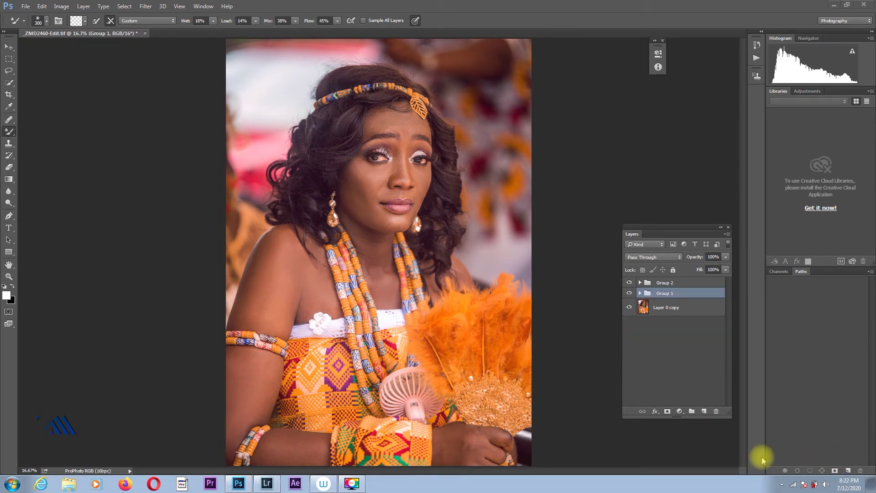
Step: Add a Curves adjustment layer above Group 2
{"action": "left_click", "coordinate": [665, 283]}
{"action": "left_click", "coordinate": [680, 411]}
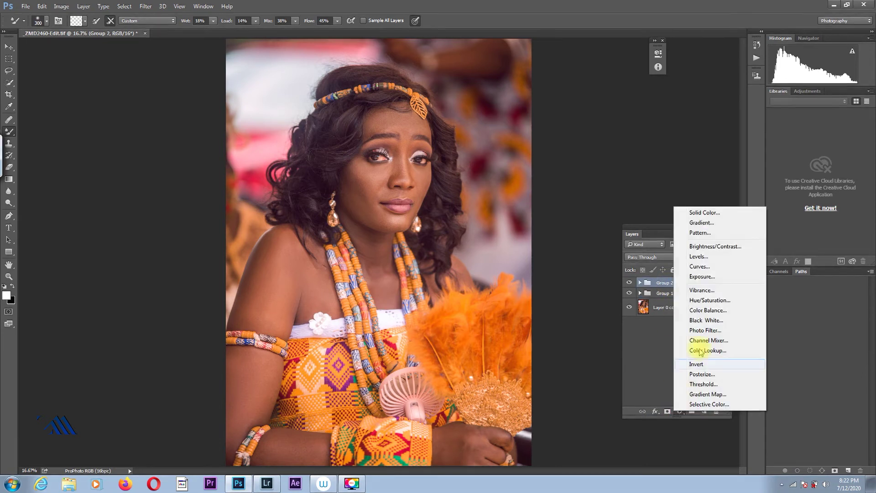
{"action": "left_click", "coordinate": [713, 268]}
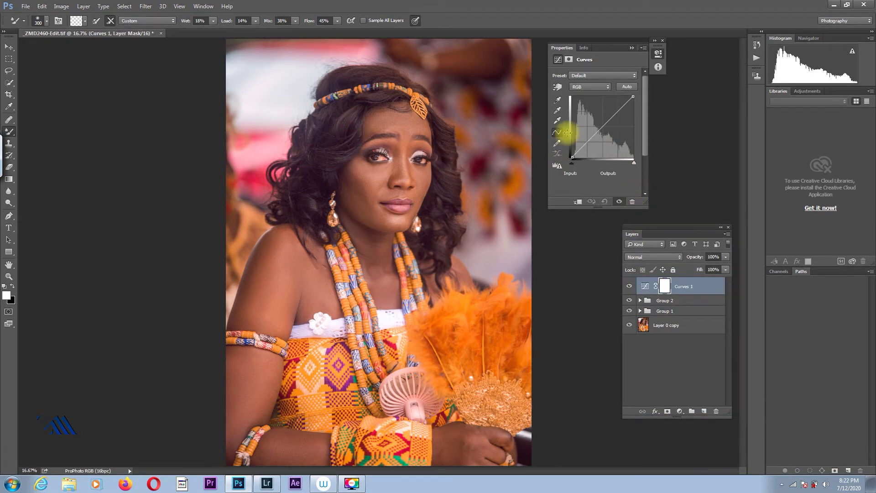
Step: Brighten the RGB curve from a point sampled on the forehead, input 151 to output 214, and invert the Curves 1 mask to black
{"action": "mouse_move", "coordinate": [399, 145]}
{"action": "left_mouse_down"}
{"action": "mouse_move", "coordinate": [390, 137]}
{"action": "mouse_move", "coordinate": [398, 130]}
{"action": "left_mouse_up"}
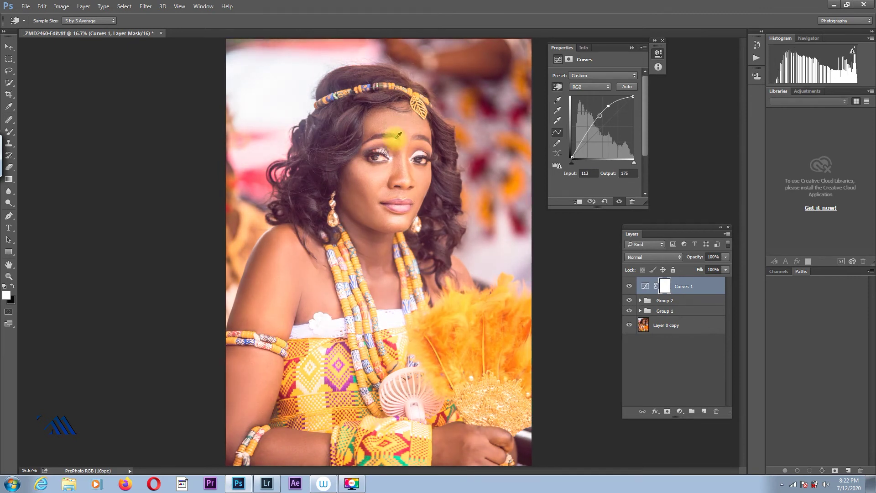
{"action": "key", "text": "ctrl+i"}
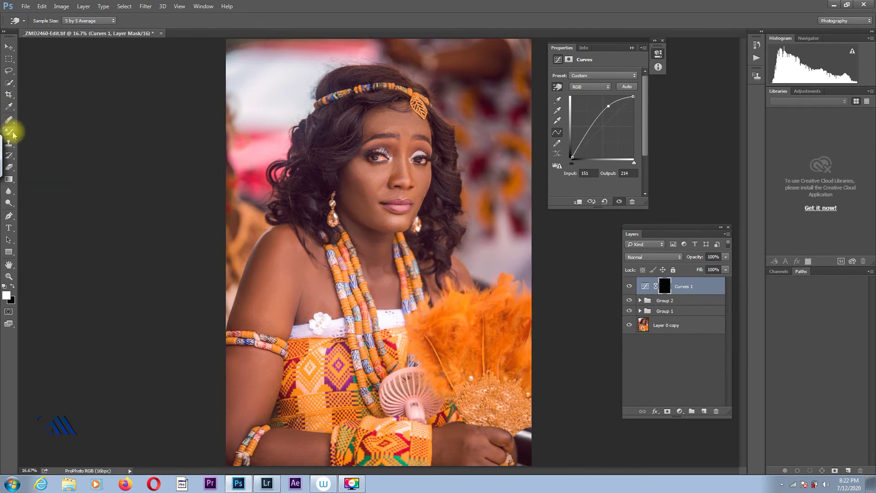
Step: Paint white over the eyes on the Curves 1 mask with a size 50 Brush at 52% opacity
{"action": "right_click", "coordinate": [14, 135]}
{"action": "left_click", "coordinate": [22, 132]}
{"action": "key", "text": "z"}
{"action": "left_click", "coordinate": [399, 151]}
{"action": "left_click", "coordinate": [400, 150]}
{"action": "left_click", "coordinate": [400, 150]}
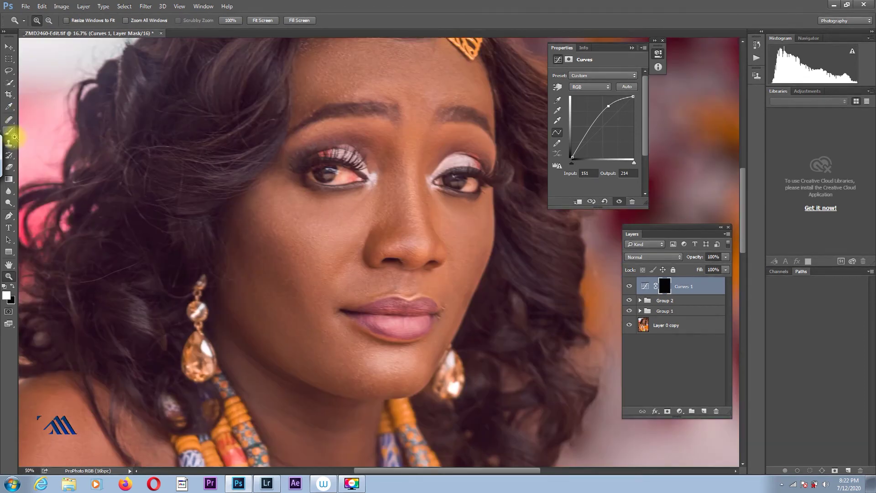
{"action": "left_click", "coordinate": [11, 133]}
{"action": "key", "text": "bracketleft"}
{"action": "left_click_drag", "start_coordinate": [329, 180], "coordinate": [327, 191]}
{"action": "left_click_drag", "start_coordinate": [166, 21], "coordinate": [161, 22]}
{"action": "left_click", "coordinate": [278, 182]}
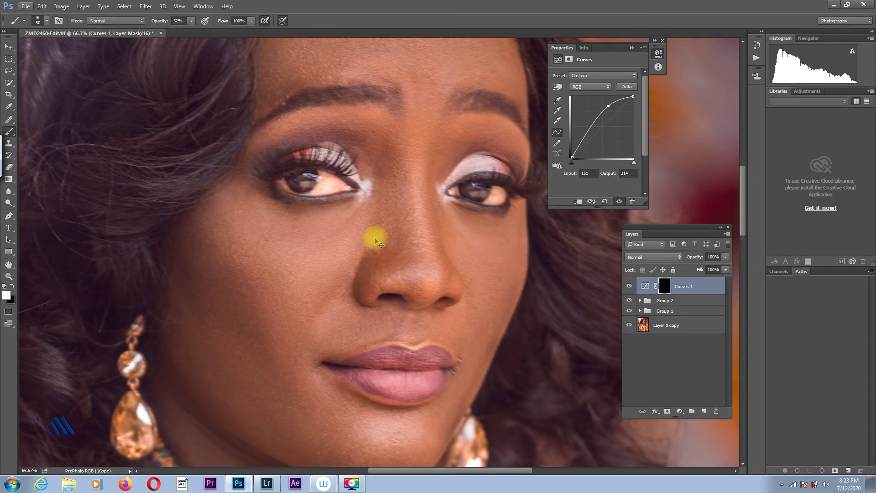
Step: Reduce the Curves 1 layer's opacity to 65% while viewing the whole portrait
{"action": "key", "text": "z"}
{"action": "left_click", "coordinate": [387, 247], "text": "alt"}
{"action": "left_click", "coordinate": [388, 246], "text": "alt"}
{"action": "left_click", "coordinate": [387, 247], "text": "alt"}
{"action": "left_click", "coordinate": [388, 245], "text": "alt"}
{"action": "left_click", "coordinate": [389, 245], "text": "alt"}
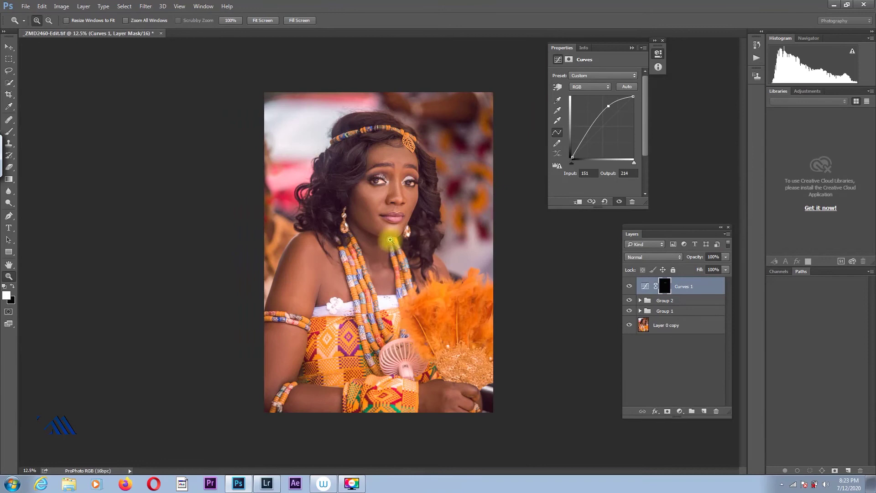
{"action": "left_click_drag", "start_coordinate": [703, 257], "coordinate": [693, 259]}
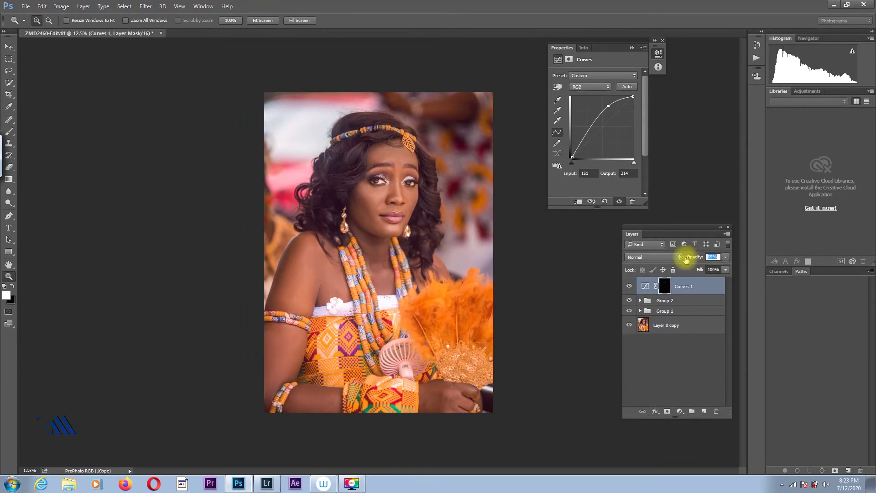
Step: Add a new empty layer above Curves 1 and activate the Healing Brush for retouching the eyes
{"action": "left_click", "coordinate": [387, 169]}
{"action": "left_click", "coordinate": [388, 164]}
{"action": "left_click", "coordinate": [401, 180]}
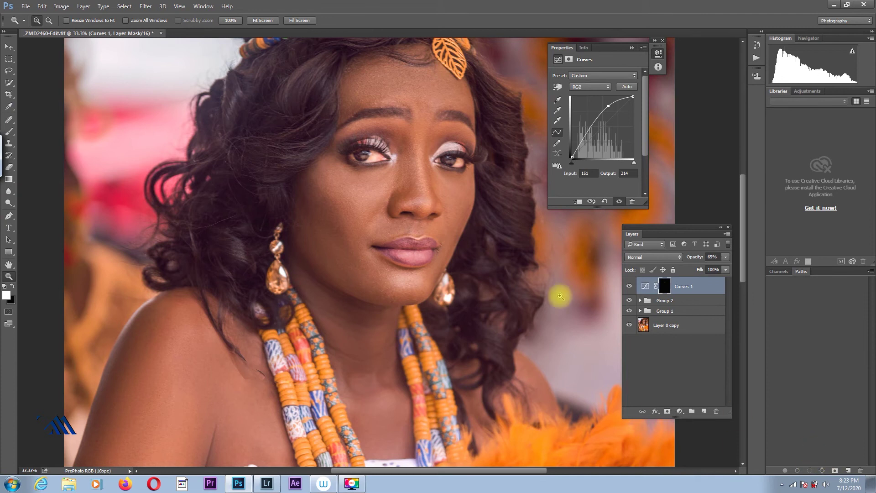
{"action": "left_click", "coordinate": [705, 411]}
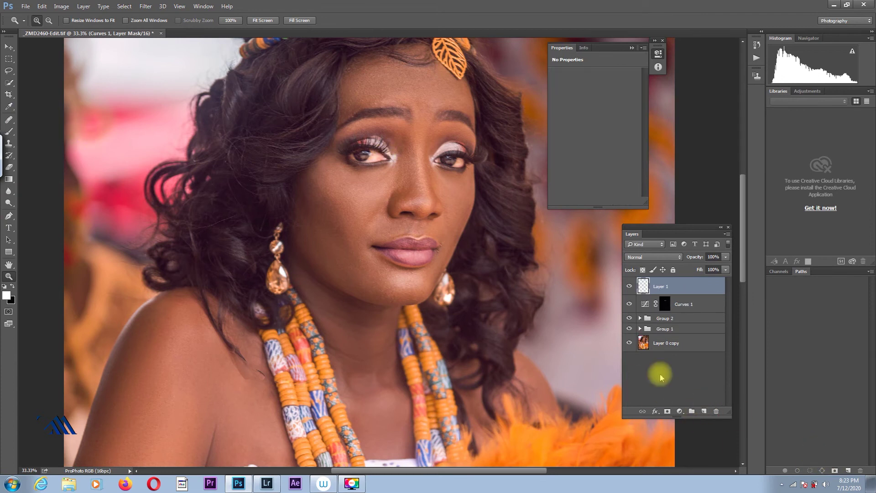
{"action": "right_click", "coordinate": [12, 131]}
{"action": "right_click", "coordinate": [13, 121]}
{"action": "left_click", "coordinate": [34, 125]}
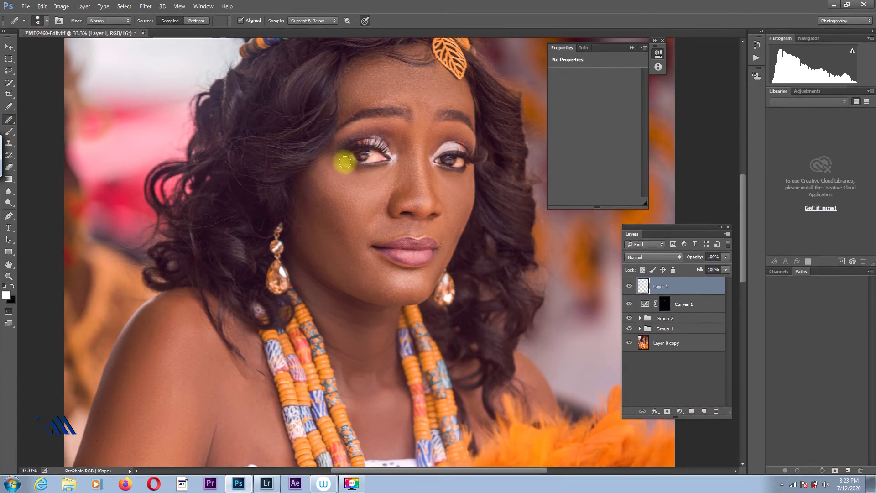
Step: Heal the redness in the white of the eye on the image's left with the Healing Brush at size 15
{"action": "key", "text": "z"}
{"action": "left_click", "coordinate": [377, 161]}
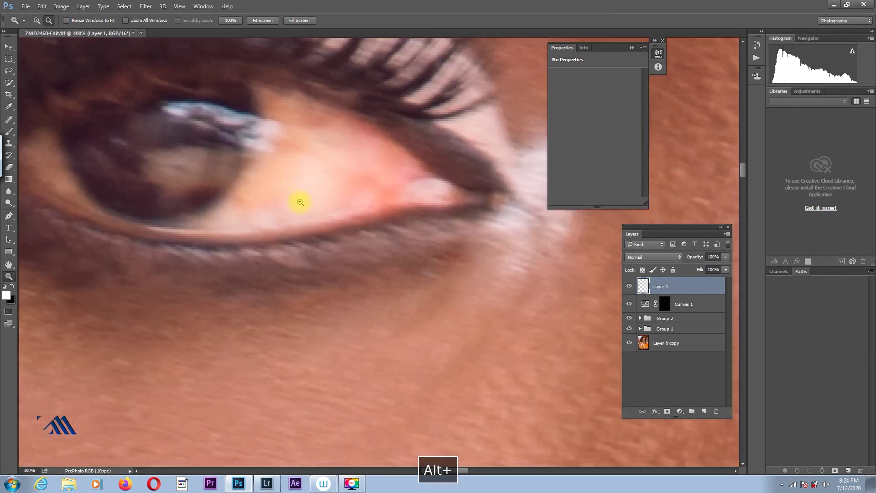
{"action": "left_click", "coordinate": [301, 199], "text": "alt"}
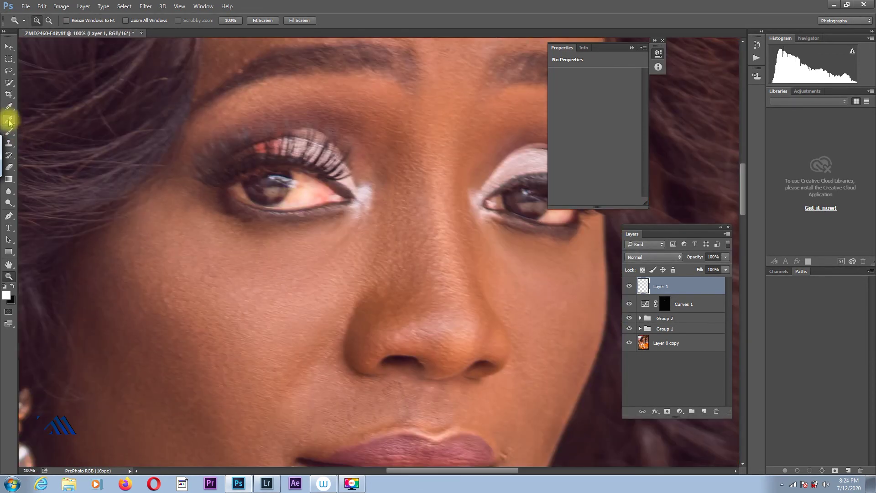
{"action": "left_click", "coordinate": [9, 120]}
{"action": "key", "text": "bracketleft"}
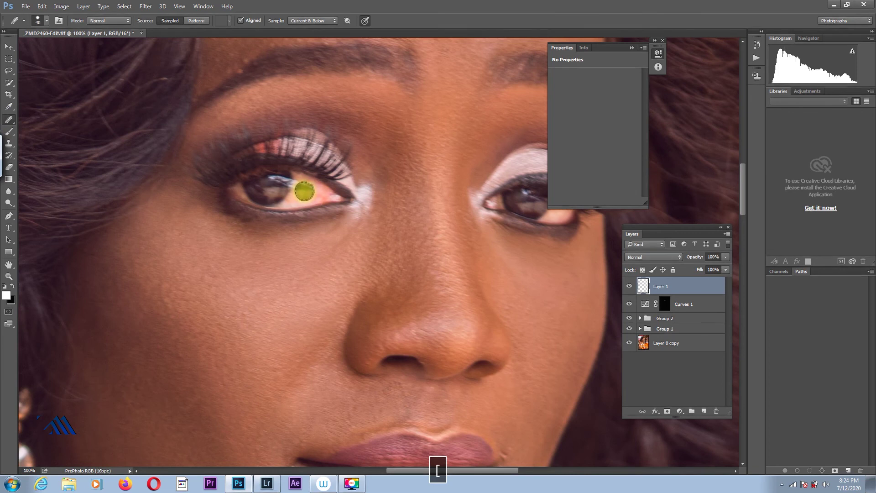
{"action": "left_click", "coordinate": [305, 202], "text": "alt"}
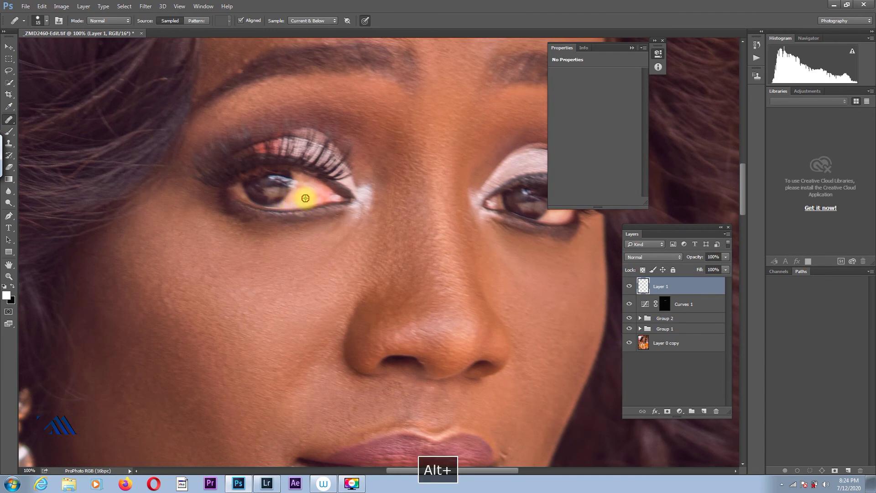
{"action": "left_click", "coordinate": [305, 197], "text": "alt"}
{"action": "left_click", "coordinate": [303, 190], "text": "alt"}
{"action": "left_click", "coordinate": [285, 205]}
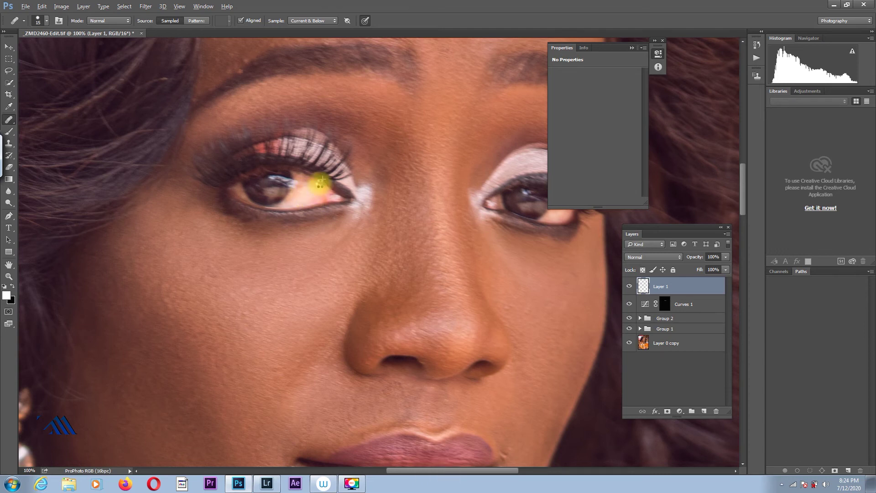
Step: Set the Healing Brush to sample All Layers, retouch the white of the eye on the image's right, and undo the last strokes
{"action": "left_click", "coordinate": [333, 21]}
{"action": "left_click", "coordinate": [315, 39]}
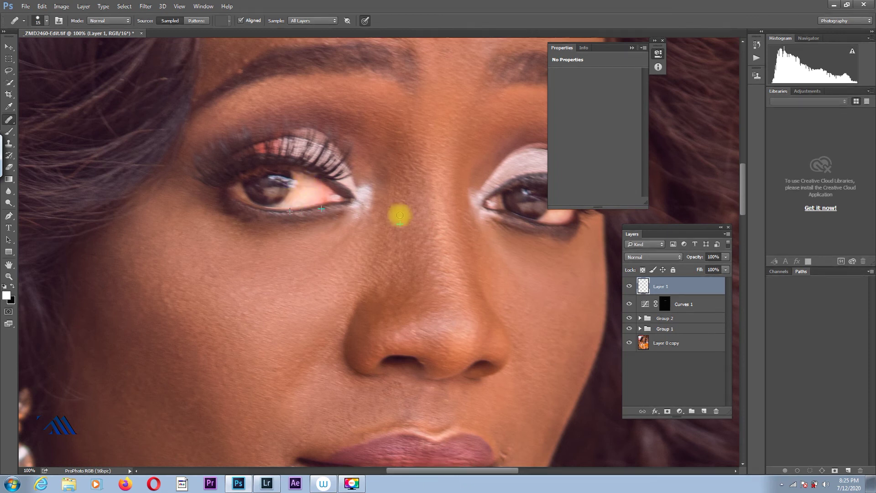
{"action": "key", "text": "space"}
{"action": "left_click_drag", "start_coordinate": [430, 242], "coordinate": [375, 260]}
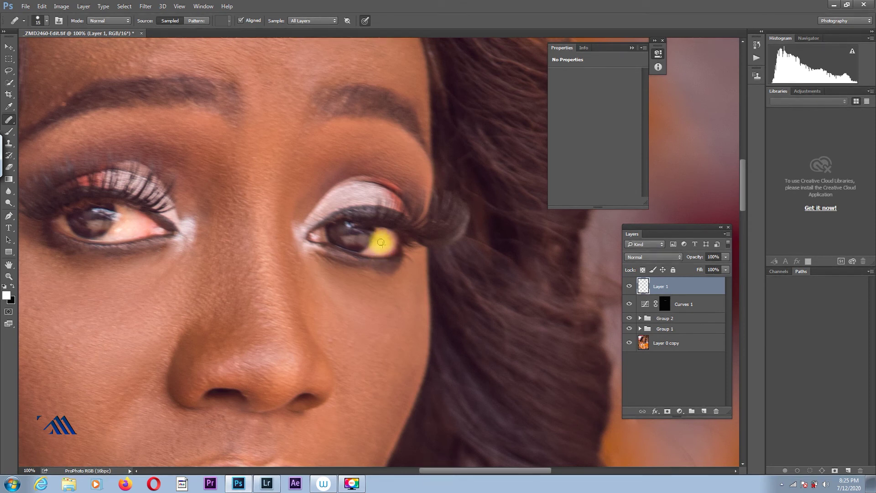
{"action": "left_click", "coordinate": [384, 232]}
{"action": "left_click_drag", "start_coordinate": [371, 256], "coordinate": [383, 245]}
{"action": "left_click", "coordinate": [322, 236], "text": "alt"}
{"action": "left_click", "coordinate": [391, 257]}
{"action": "key", "text": "ctrl+z"}
{"action": "key", "text": "ctrl+alt+z"}
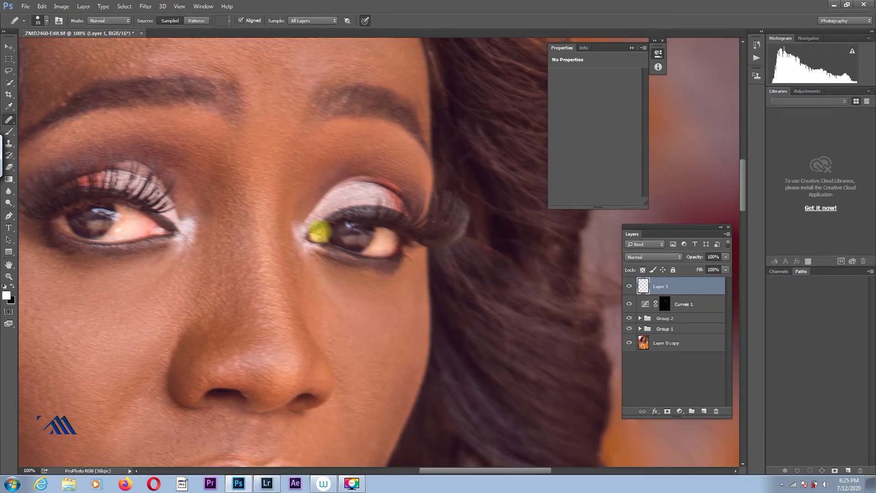
Step: Examine the retouched eyes in the context of the face and the whole portrait
{"action": "key", "text": "z"}
{"action": "left_click", "coordinate": [253, 268], "text": "alt"}
{"action": "left_click", "coordinate": [253, 268], "text": "alt"}
{"action": "left_click", "coordinate": [262, 262], "text": "alt"}
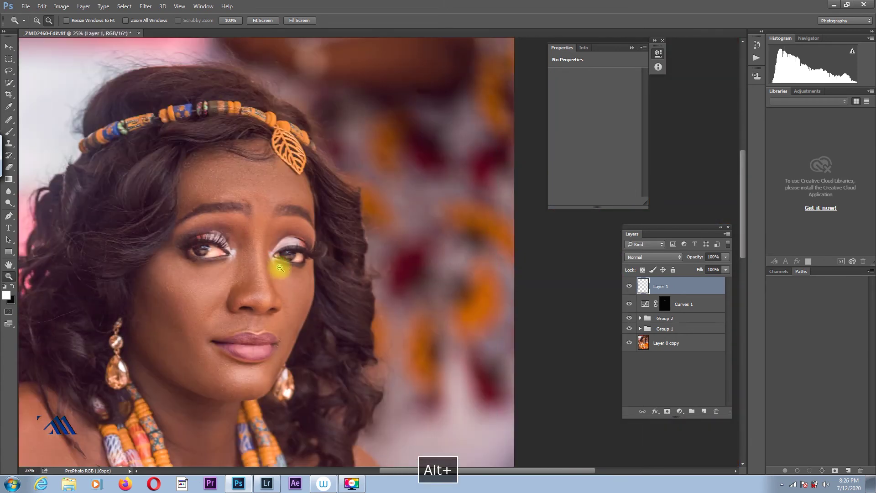
{"action": "key", "text": "space"}
{"action": "left_click_drag", "start_coordinate": [261, 262], "coordinate": [411, 270]}
{"action": "left_click", "coordinate": [376, 266], "text": "alt"}
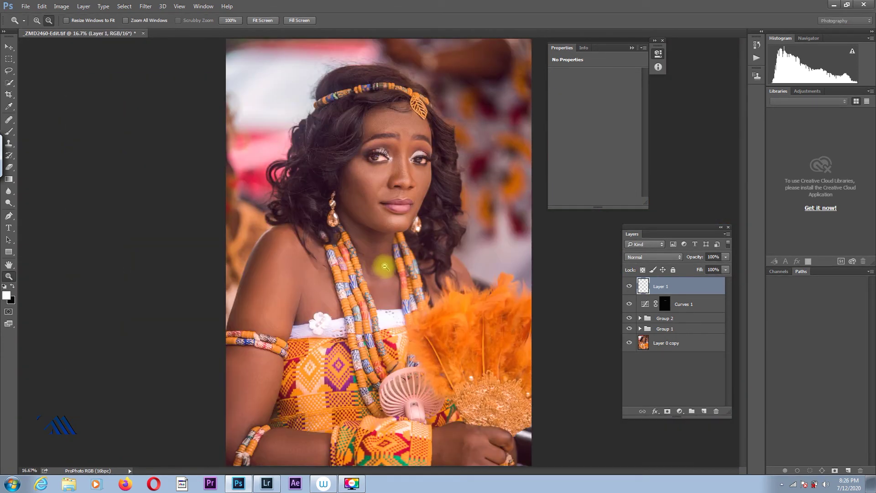
{"action": "left_click", "coordinate": [386, 265], "text": "alt"}
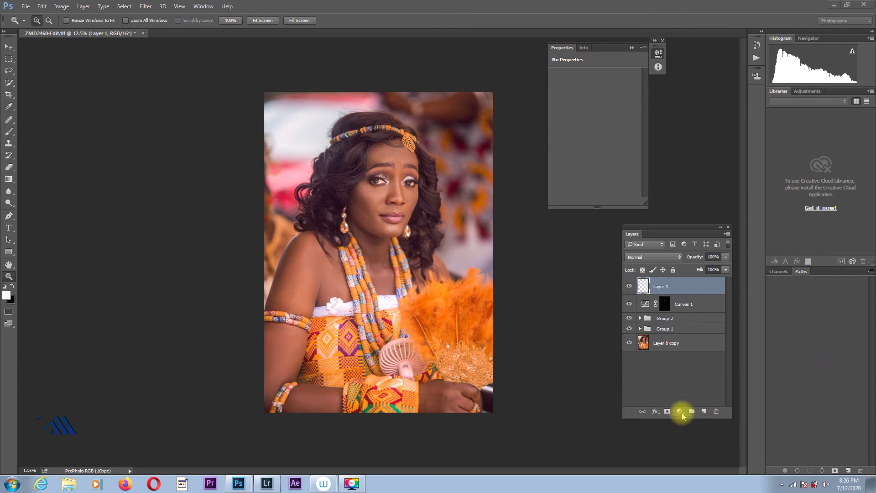
Step: Add a Hue/Saturation adjustment layer above Layer 1 with Master saturation +3 and lightness -1
{"action": "left_click", "coordinate": [680, 412]}
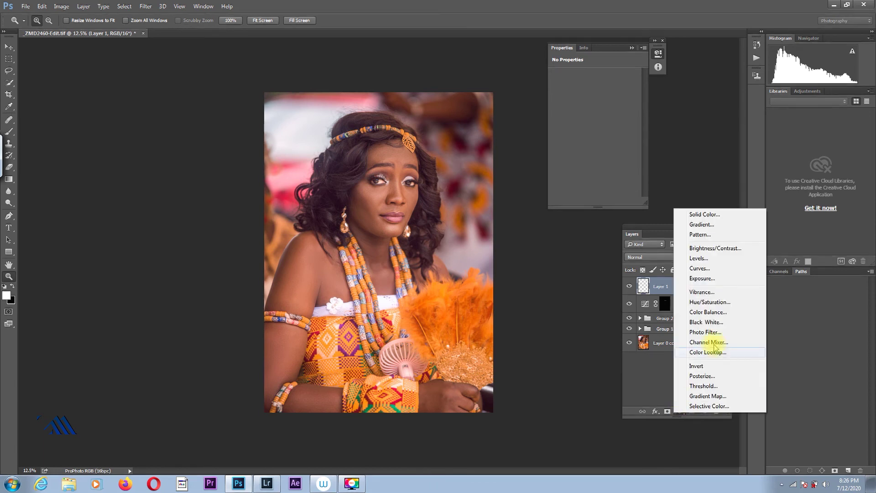
{"action": "left_click", "coordinate": [717, 304]}
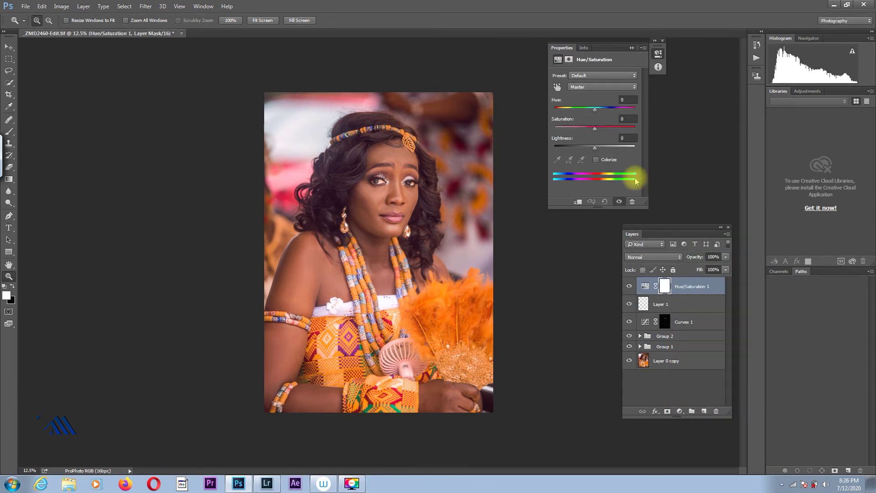
{"action": "left_click", "coordinate": [594, 130]}
{"action": "left_click_drag", "start_coordinate": [598, 132], "coordinate": [596, 152]}
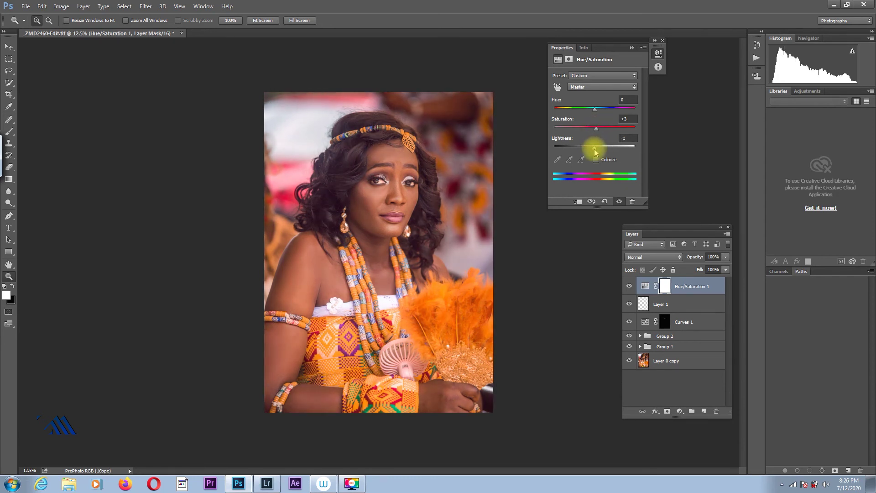
Step: Set the Yellows to saturation +6 and lightness -6 in the Hue/Saturation adjustment
{"action": "left_click", "coordinate": [602, 87]}
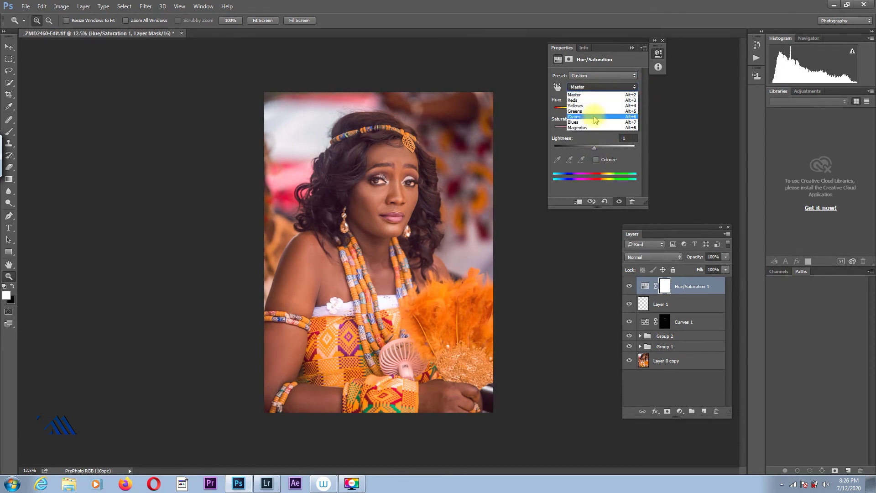
{"action": "left_click", "coordinate": [595, 106]}
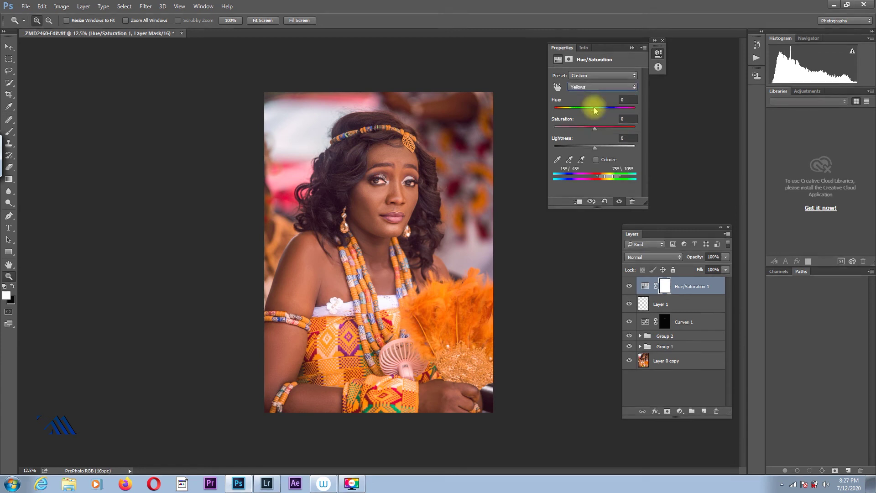
{"action": "mouse_move", "coordinate": [594, 147]}
{"action": "left_mouse_down"}
{"action": "mouse_move", "coordinate": [575, 148]}
{"action": "mouse_move", "coordinate": [582, 151]}
{"action": "mouse_move", "coordinate": [592, 131]}
{"action": "left_mouse_up"}
{"action": "left_click", "coordinate": [596, 149]}
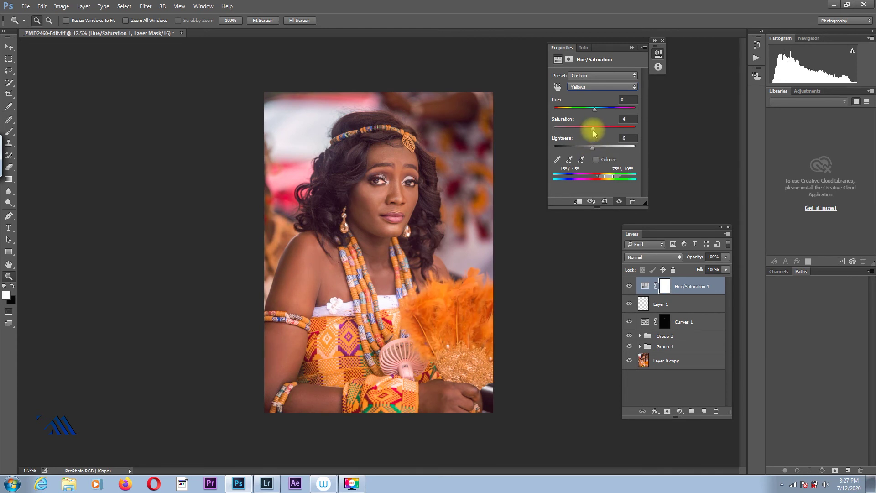
{"action": "left_click_drag", "start_coordinate": [594, 130], "coordinate": [594, 130]}
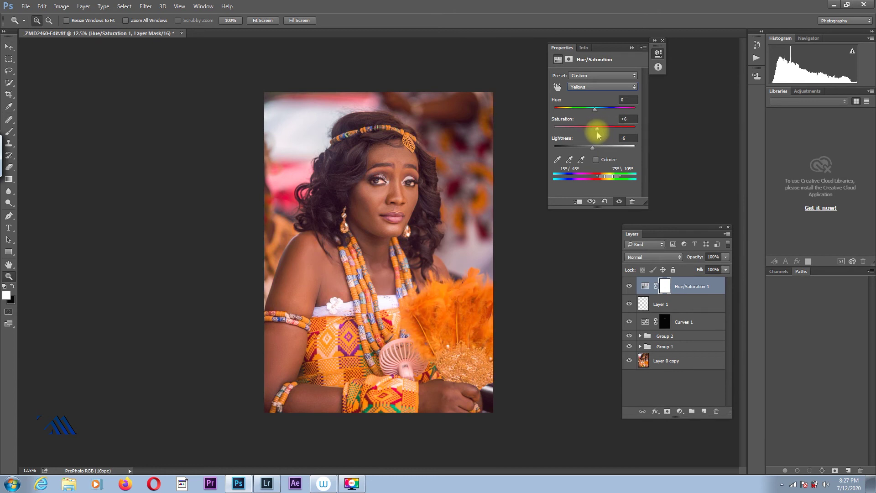
Step: Set the Reds to saturation -6 and lightness +12 in the Hue/Saturation adjustment
{"action": "left_click", "coordinate": [602, 87]}
{"action": "left_click", "coordinate": [589, 93]}
{"action": "left_click_drag", "start_coordinate": [594, 129], "coordinate": [579, 136]}
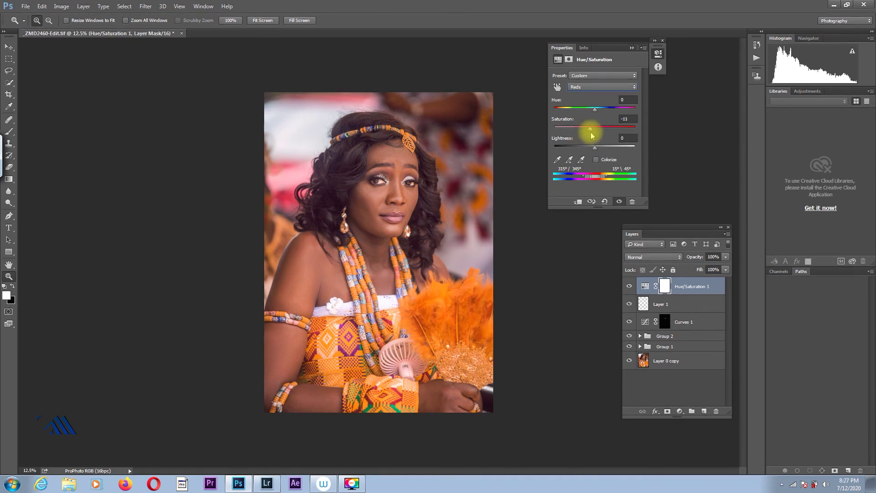
{"action": "left_click_drag", "start_coordinate": [592, 134], "coordinate": [594, 135]}
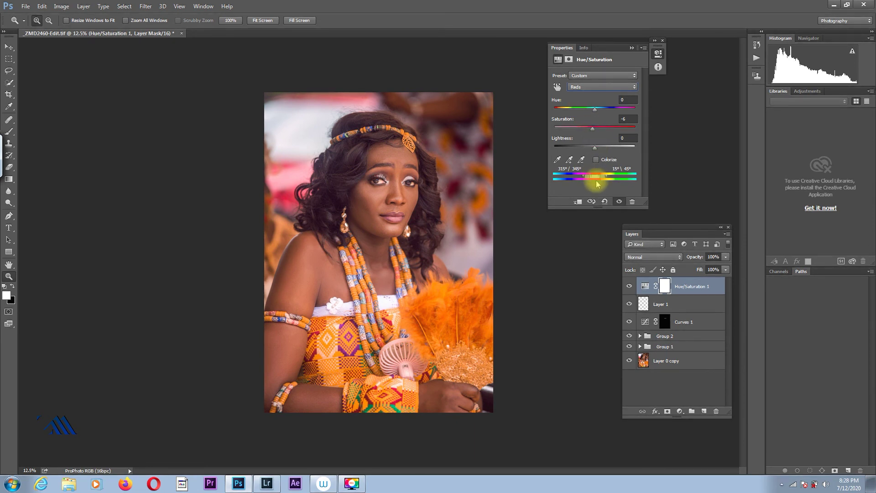
{"action": "left_click_drag", "start_coordinate": [594, 148], "coordinate": [598, 151]}
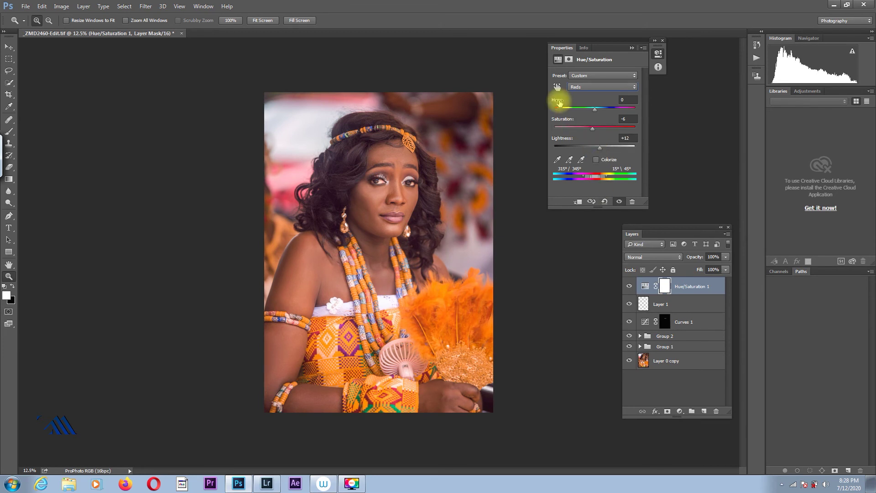
Step: Shift the Hue/Saturation target range to the greens at about 84°/92° to 120°\134°, set saturation to +10, and compare before and after
{"action": "left_click", "coordinate": [557, 160]}
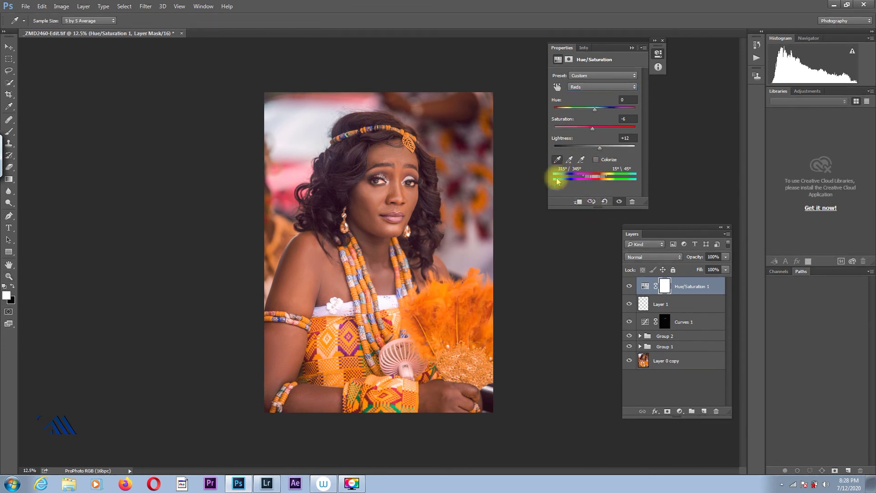
{"action": "left_click", "coordinate": [472, 313]}
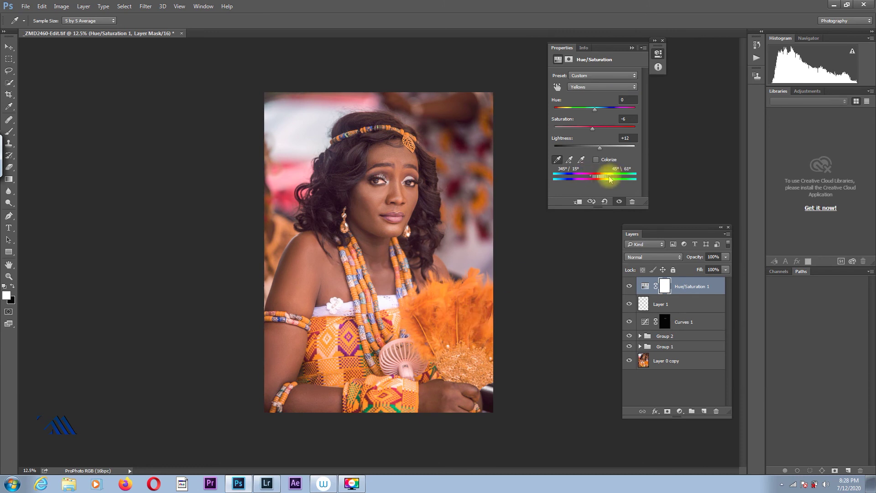
{"action": "left_click_drag", "start_coordinate": [605, 179], "coordinate": [610, 179]}
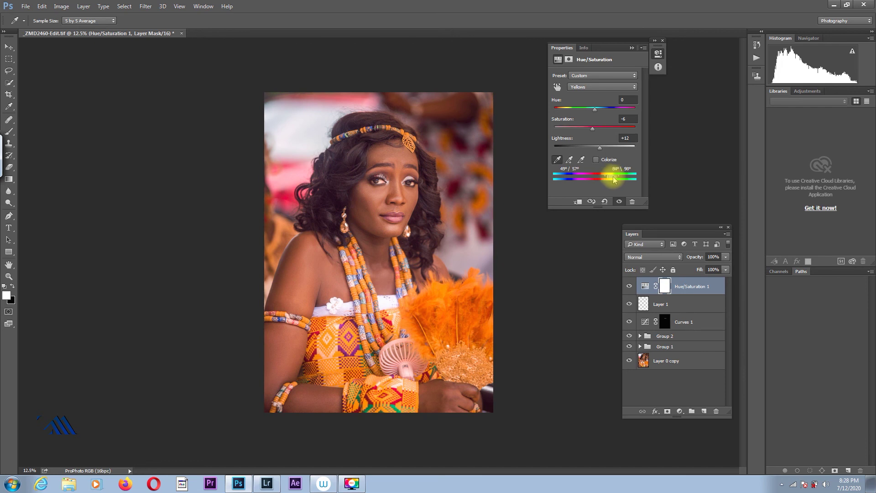
{"action": "left_click_drag", "start_coordinate": [587, 182], "coordinate": [628, 183]}
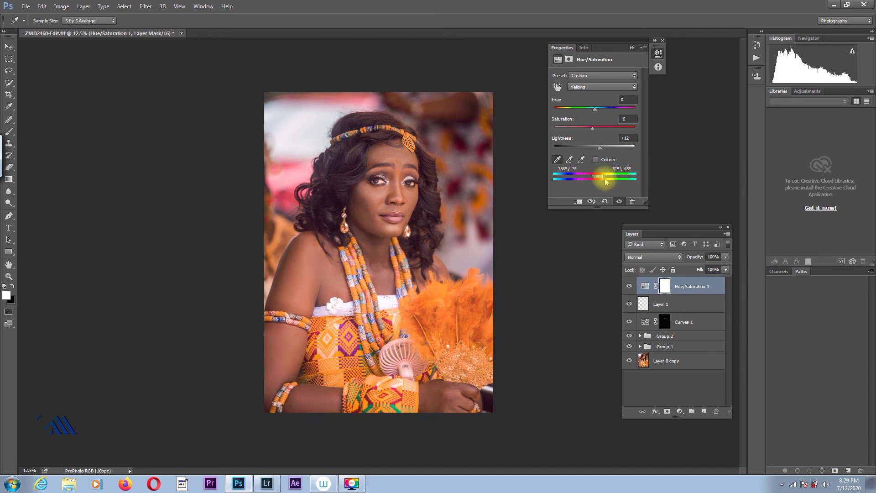
{"action": "left_click_drag", "start_coordinate": [626, 181], "coordinate": [589, 184]}
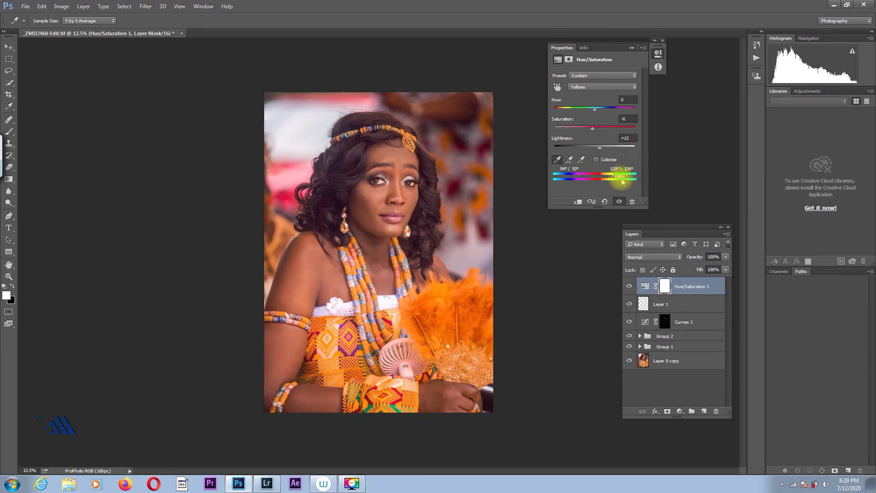
{"action": "left_click_drag", "start_coordinate": [592, 128], "coordinate": [599, 129]}
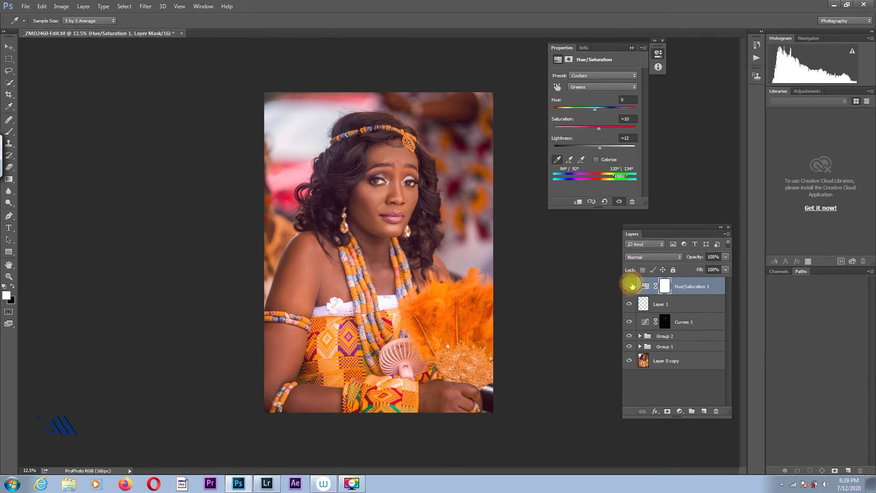
{"action": "left_click", "coordinate": [630, 286]}
{"action": "left_click", "coordinate": [630, 287]}
{"action": "left_click", "coordinate": [629, 287]}
{"action": "left_click", "coordinate": [629, 287]}
{"action": "left_click", "coordinate": [629, 287]}
{"action": "left_click", "coordinate": [629, 287]}
Step: Try colorizing the portrait with lightness +2 in the Hue/Saturation adjustment at 18% layer opacity, compare before and after, and reset the colorizing
{"action": "left_click", "coordinate": [596, 159]}
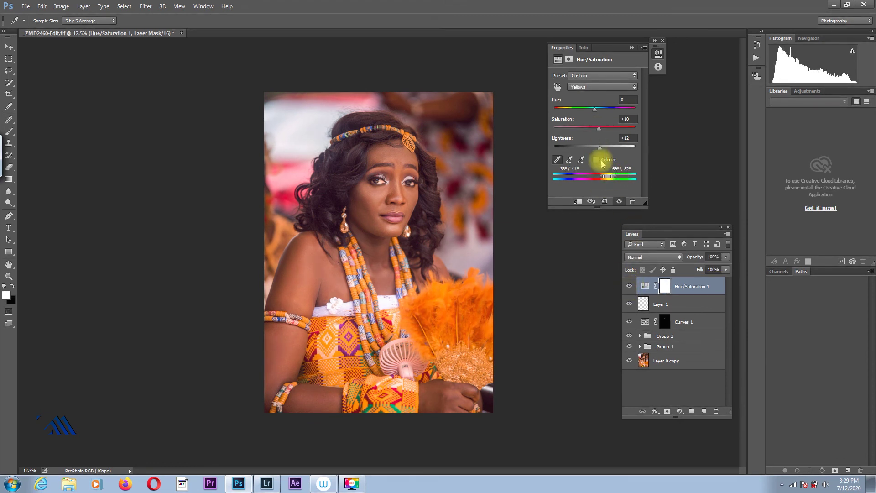
{"action": "key", "text": "z"}
{"action": "mouse_move", "coordinate": [595, 148]}
{"action": "left_mouse_down"}
{"action": "mouse_move", "coordinate": [587, 149]}
{"action": "mouse_move", "coordinate": [607, 148]}
{"action": "mouse_move", "coordinate": [596, 153]}
{"action": "left_mouse_up"}
{"action": "left_click_drag", "start_coordinate": [698, 257], "coordinate": [662, 265]}
{"action": "left_click", "coordinate": [629, 287]}
{"action": "left_click", "coordinate": [629, 287]}
{"action": "left_click", "coordinate": [628, 288]}
{"action": "left_click", "coordinate": [628, 288]}
{"action": "left_click", "coordinate": [628, 286]}
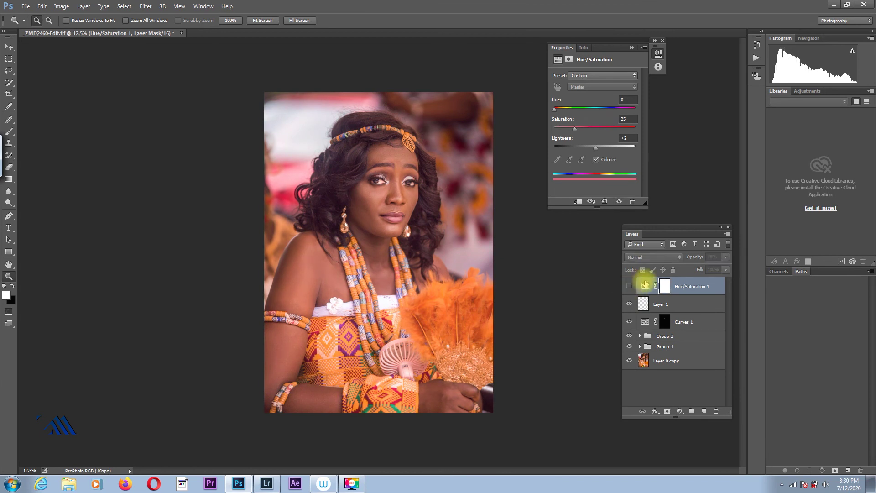
{"action": "left_click", "coordinate": [603, 201]}
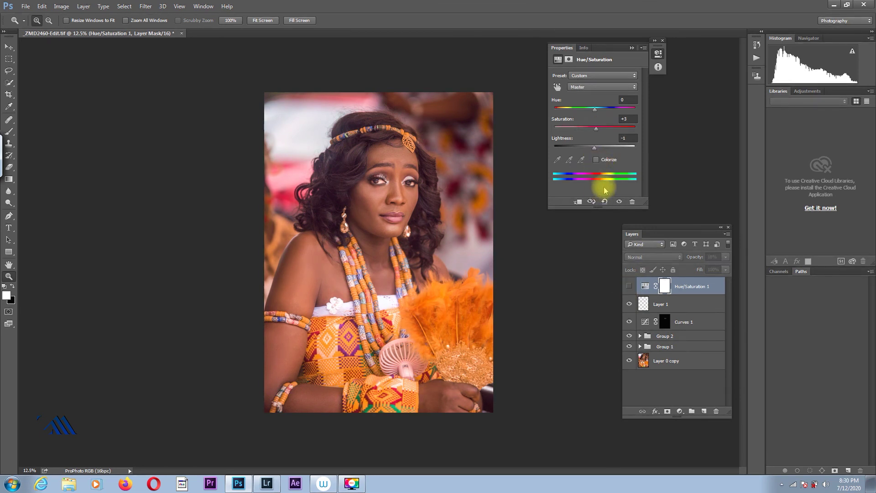
{"action": "left_click", "coordinate": [629, 285]}
Step: Examine the face up close and compare the whole portrait with and without the Hue/Saturation 1 layer
{"action": "left_click", "coordinate": [402, 182]}
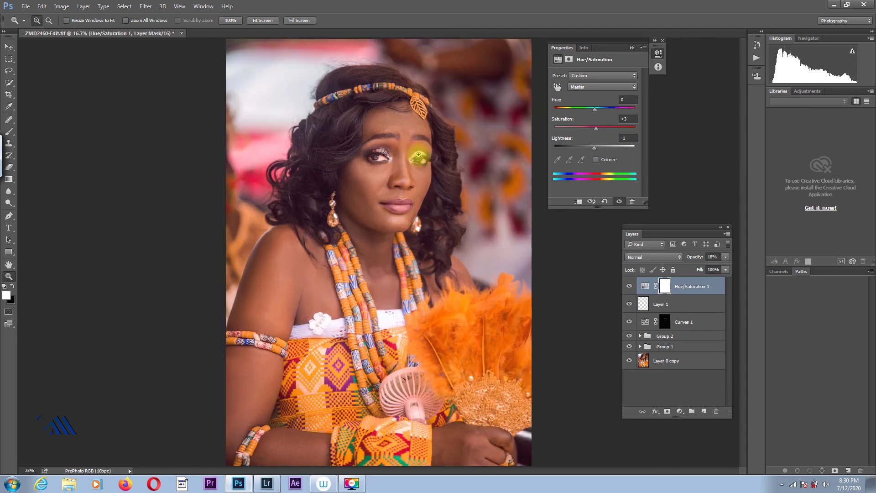
{"action": "left_click", "coordinate": [418, 154]}
{"action": "left_click", "coordinate": [413, 157]}
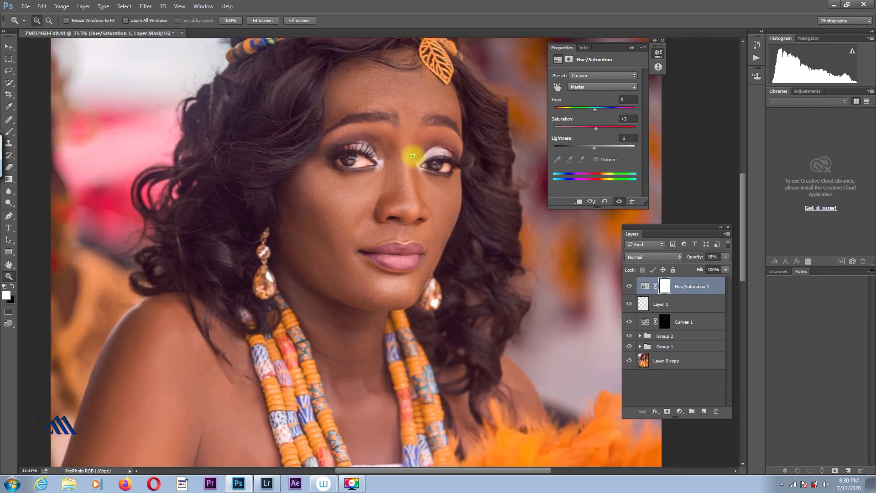
{"action": "left_click", "coordinate": [391, 215], "text": "alt"}
{"action": "left_click", "coordinate": [396, 214], "text": "alt"}
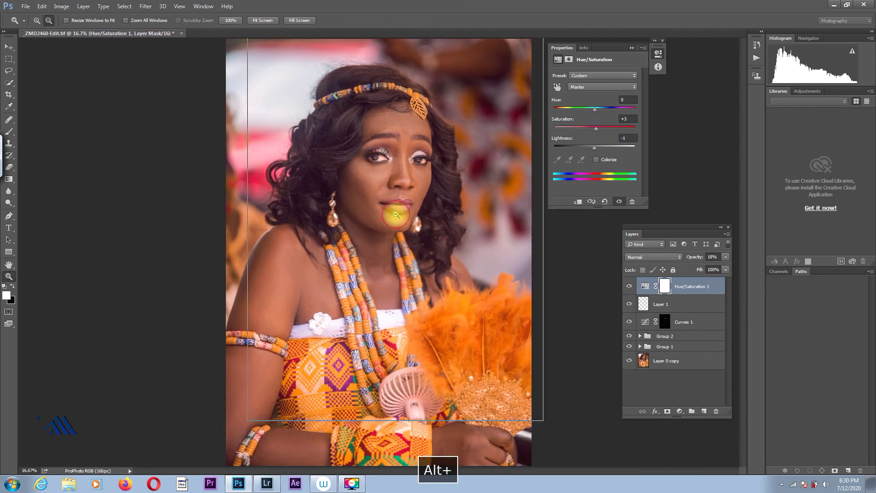
{"action": "left_click", "coordinate": [396, 214], "text": "alt"}
{"action": "left_click", "coordinate": [629, 286]}
{"action": "left_click", "coordinate": [629, 286]}
{"action": "left_click", "coordinate": [629, 286]}
{"action": "left_click", "coordinate": [630, 286]}
{"action": "left_click", "coordinate": [629, 286]}
{"action": "left_click", "coordinate": [629, 286]}
Step: Delete the Hue/Saturation 1 adjustment layer and discard the replacement Hue/Saturation adjustment
{"action": "key", "text": "Delete"}
{"action": "left_click", "coordinate": [680, 411]}
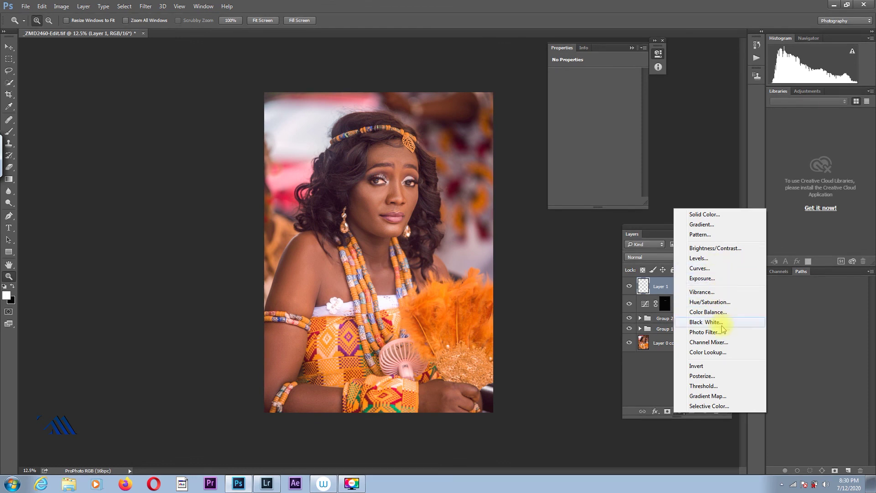
{"action": "left_click", "coordinate": [712, 302]}
{"action": "key", "text": "Delete"}
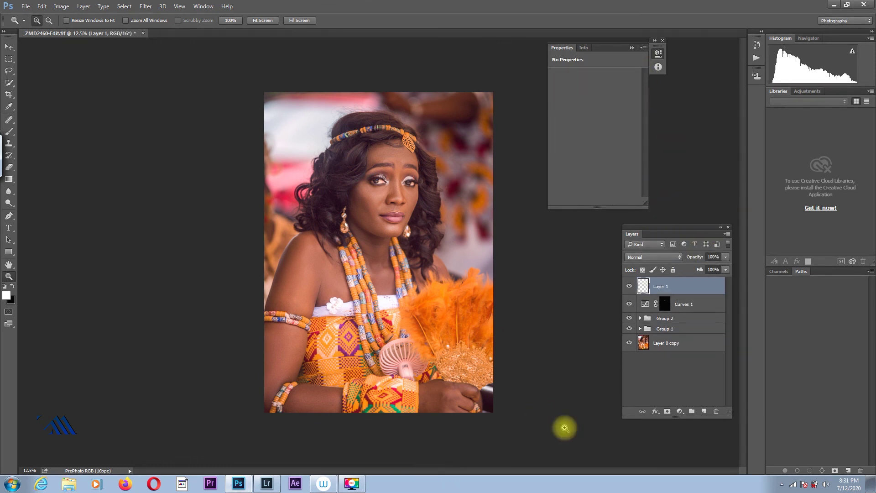
Step: Add a Vibrance adjustment layer above Layer 1 and set its vibrance to +21
{"action": "left_click", "coordinate": [679, 411]}
{"action": "left_click", "coordinate": [702, 291]}
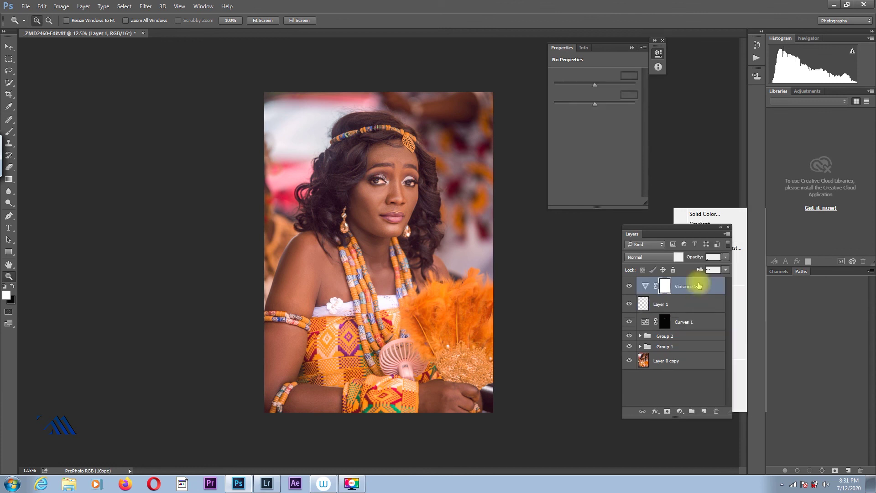
{"action": "left_click_drag", "start_coordinate": [604, 87], "coordinate": [604, 90]}
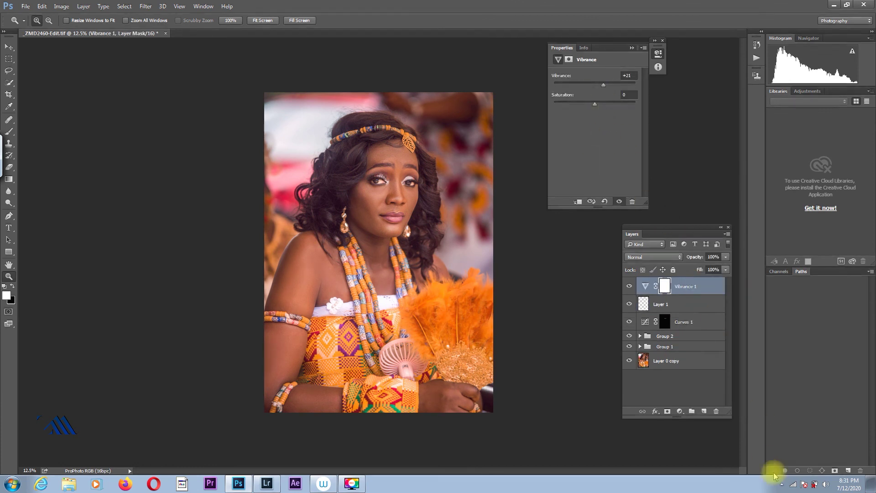
{"action": "left_click", "coordinate": [632, 47]}
Step: Stamp all visible layers into a new layer above Vibrance 1 and open the Imagenomic Portraiture 3 filter on it
{"action": "key", "text": "ctrl+alt+shift+e"}
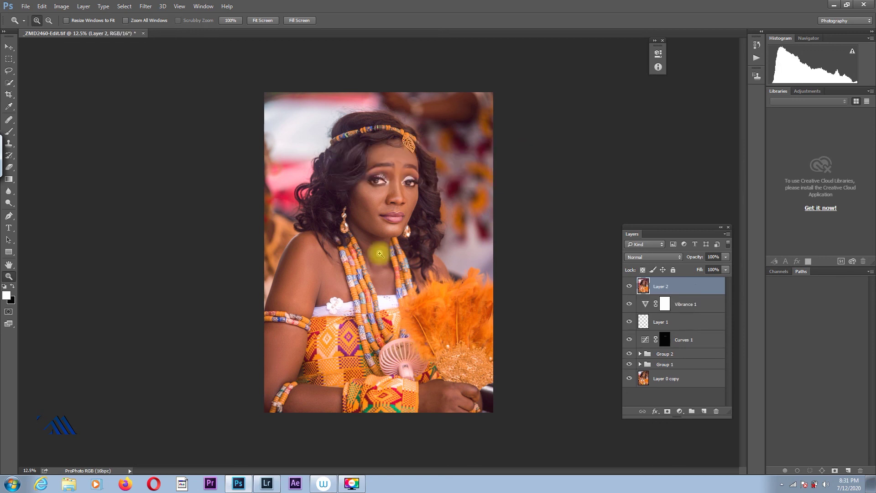
{"action": "left_click", "coordinate": [680, 411]}
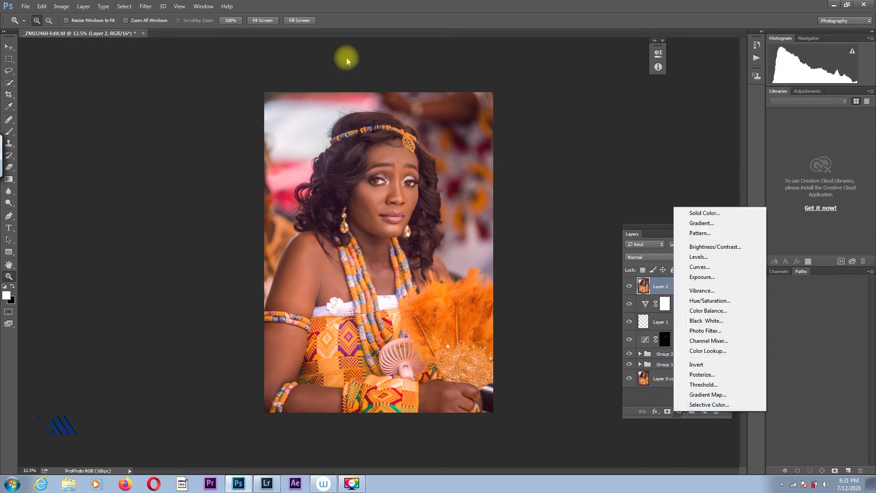
{"action": "left_click", "coordinate": [145, 6]}
{"action": "left_click", "coordinate": [145, 6]}
{"action": "mouse_move", "coordinate": [241, 197]}
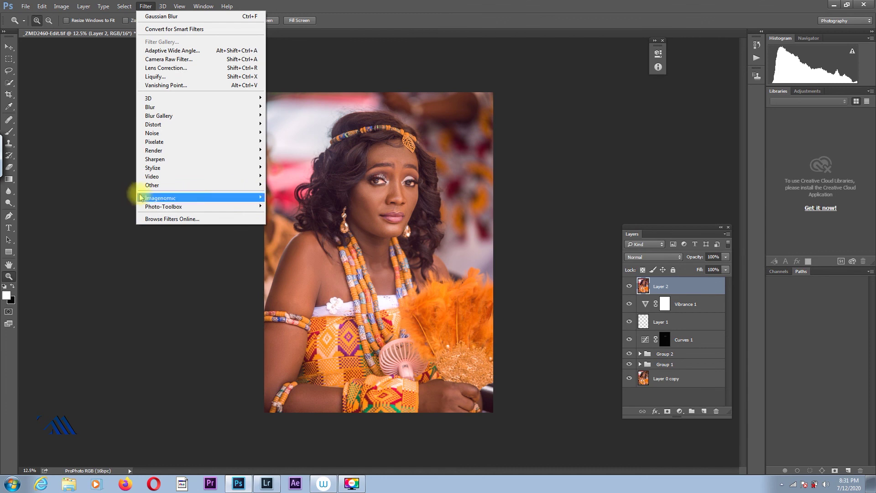
{"action": "left_click", "coordinate": [115, 198]}
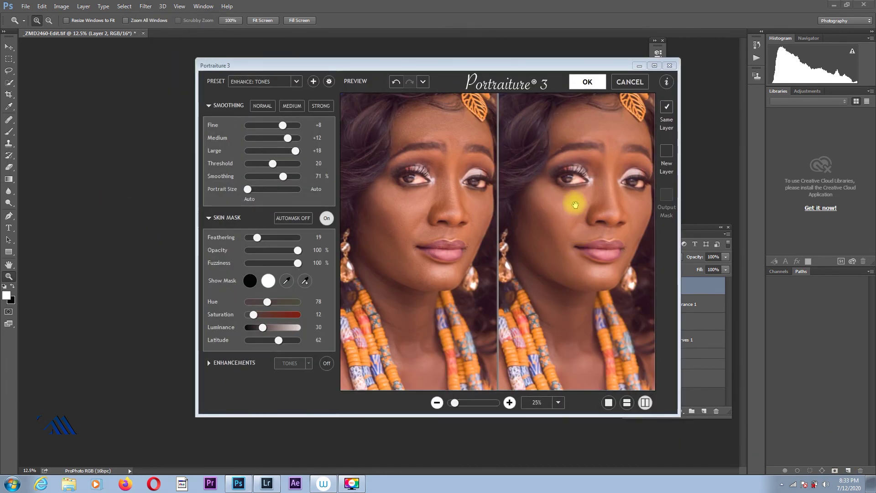
Step: Check the skin preview at 50% and apply Portraiture 3 with the Enhance: Tones preset to the same layer
{"action": "key", "text": "space"}
{"action": "left_click", "coordinate": [509, 402]}
{"action": "left_click_drag", "start_coordinate": [577, 198], "coordinate": [551, 251]}
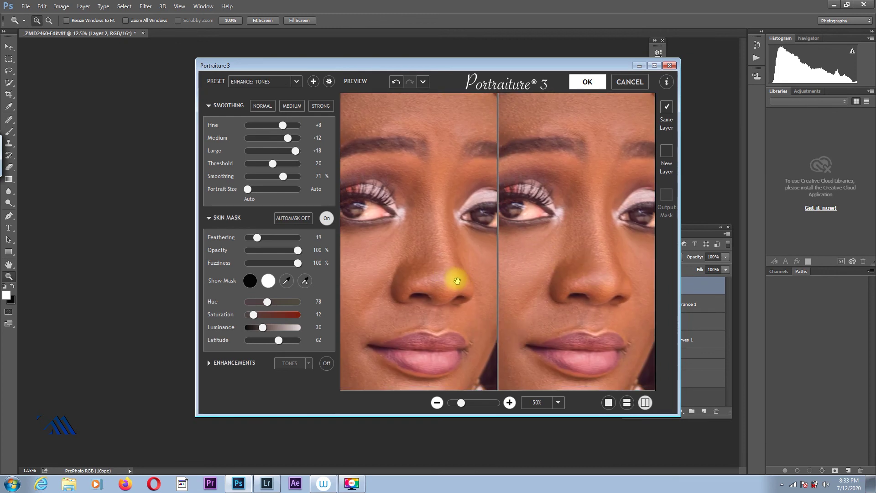
{"action": "left_click", "coordinate": [589, 83]}
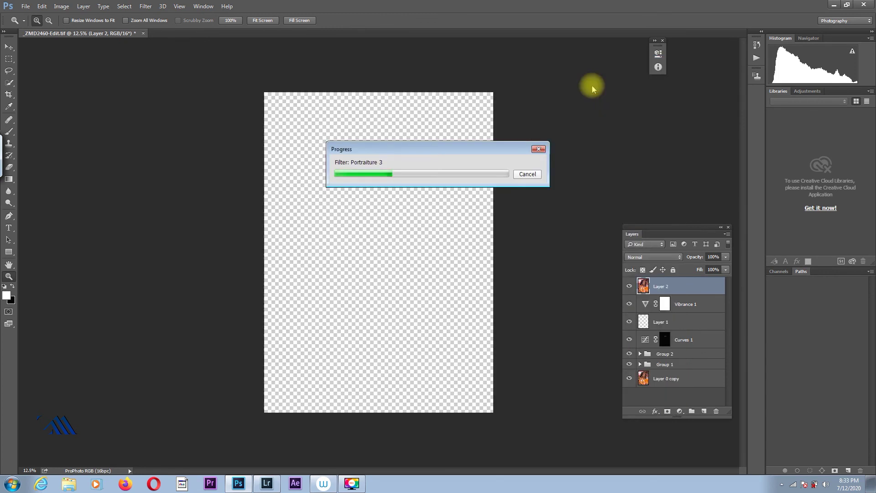